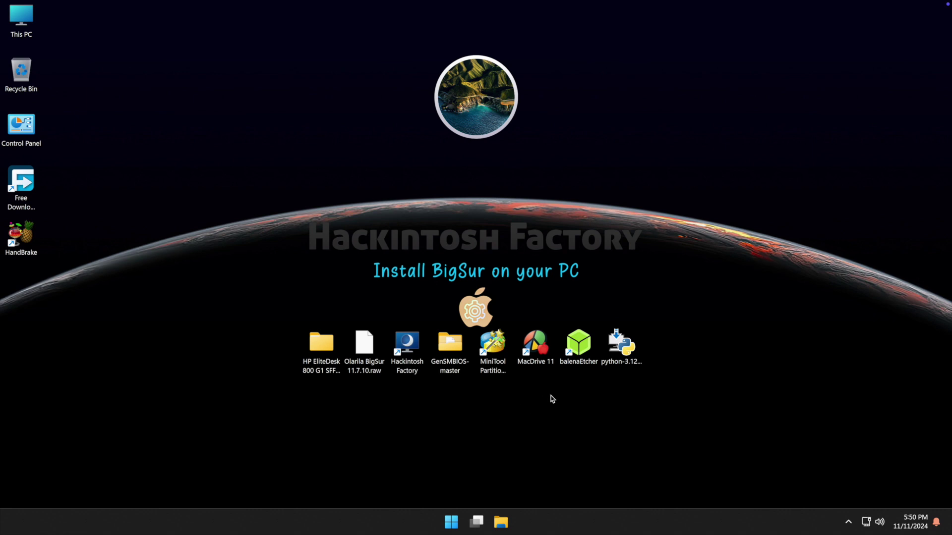
Review the Big Sur image, EFI folder and helper tools gathered on the desktop for the Hackintosh installation
left_click(614, 361)
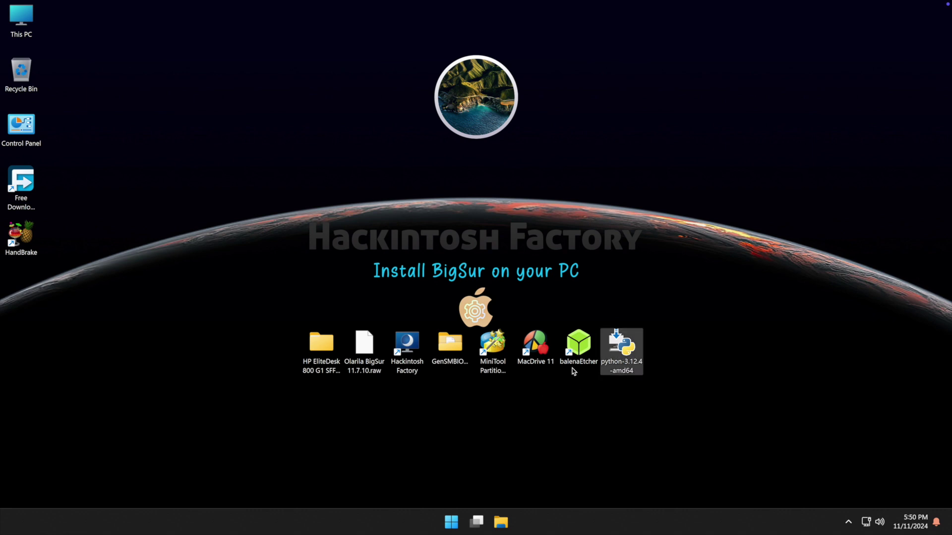
left_click(572, 363)
left_click(532, 367)
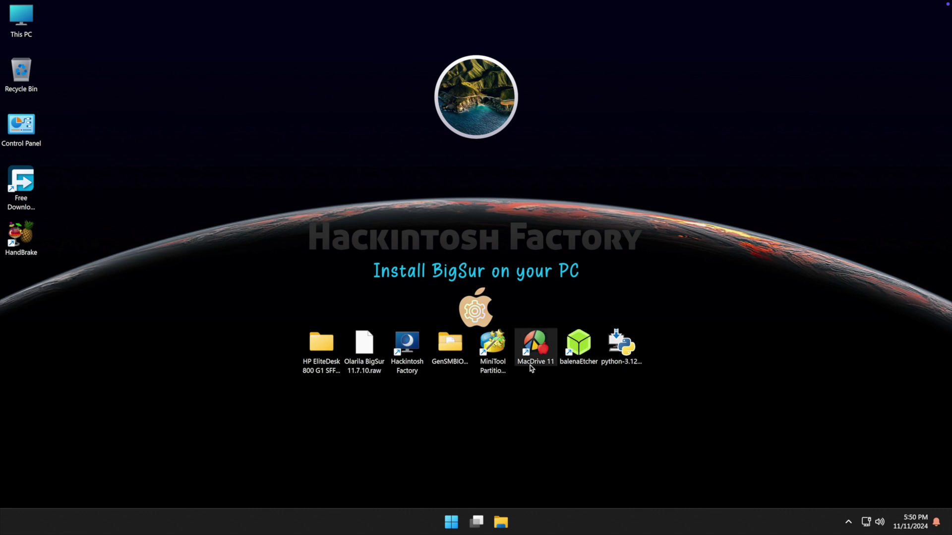
left_click(487, 374)
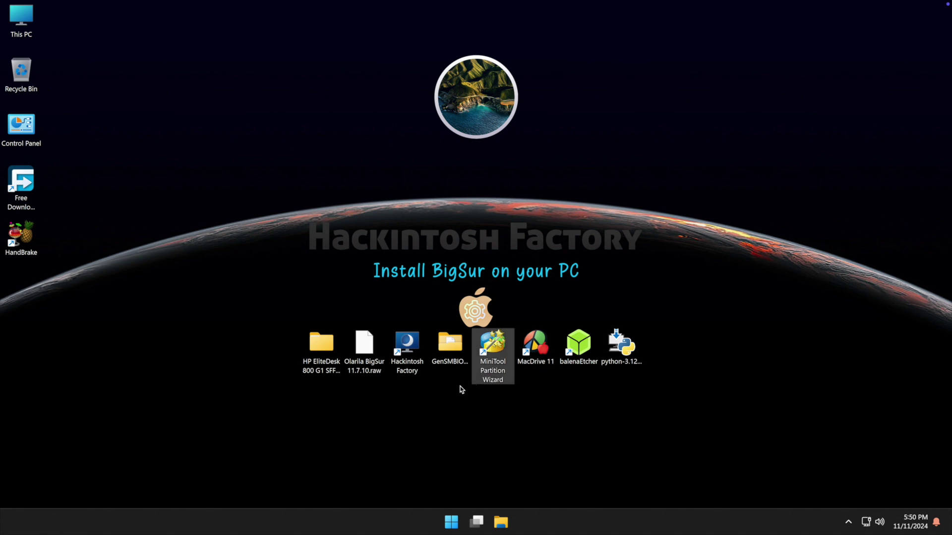
left_click(451, 365)
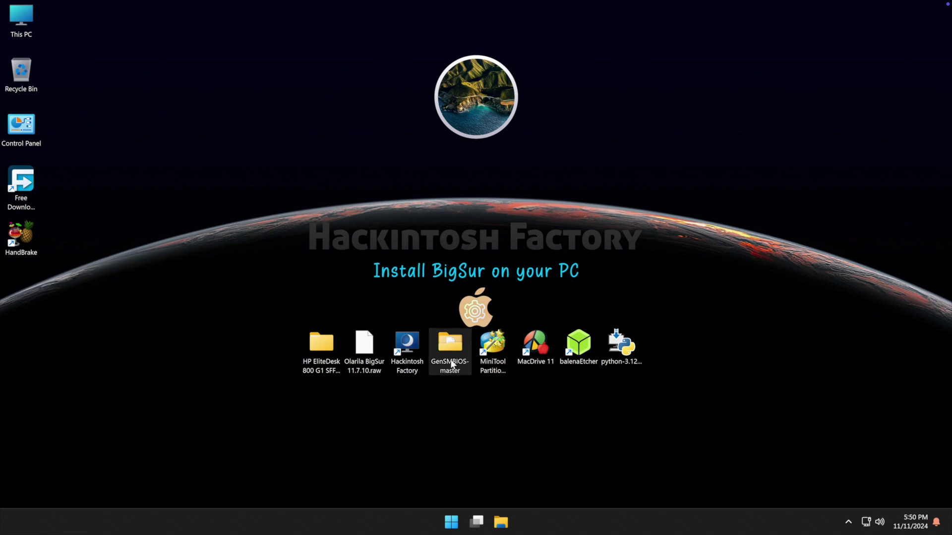
left_click(369, 377)
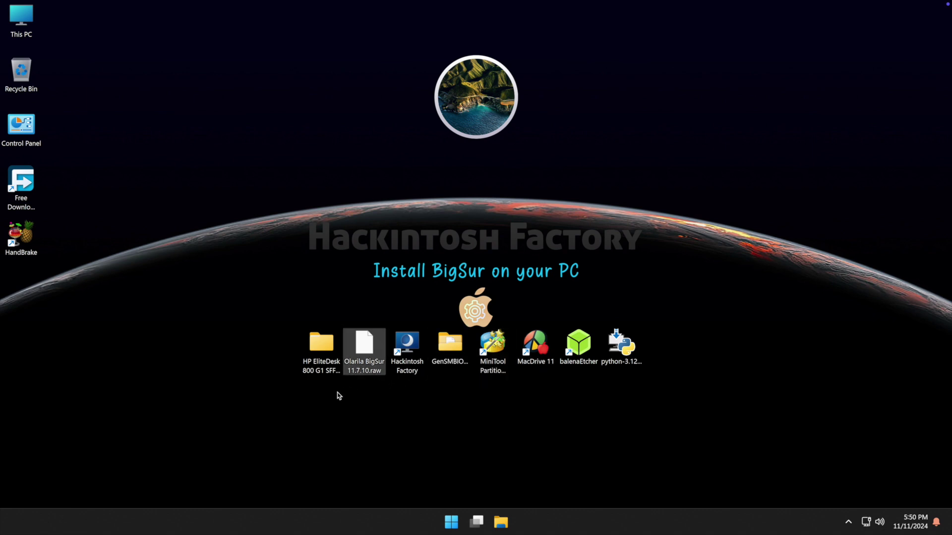
left_click(321, 370)
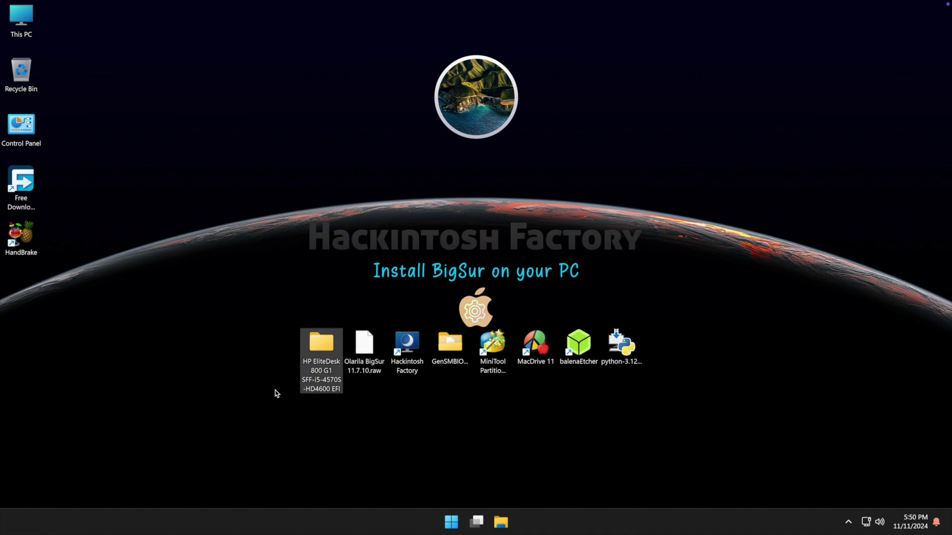
left_click_drag(275, 390, 674, 341)
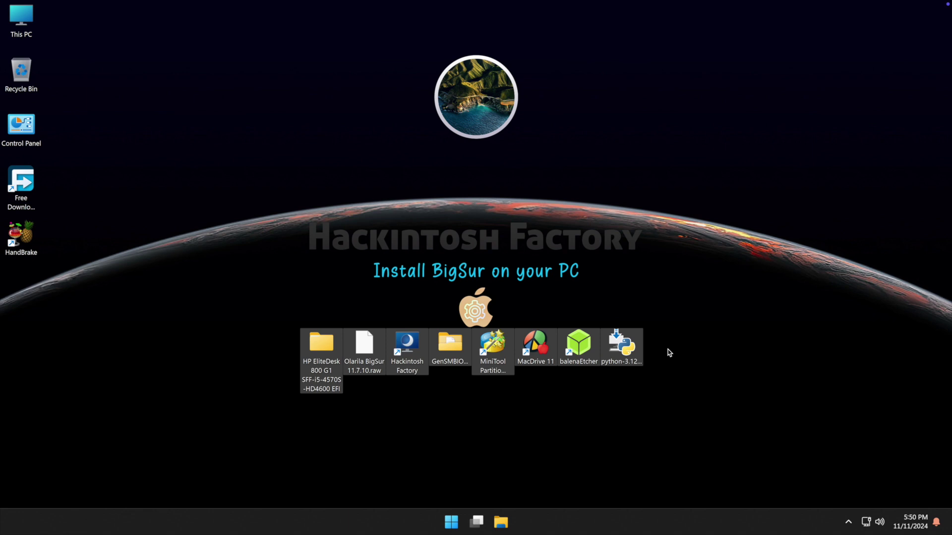
left_click(669, 352)
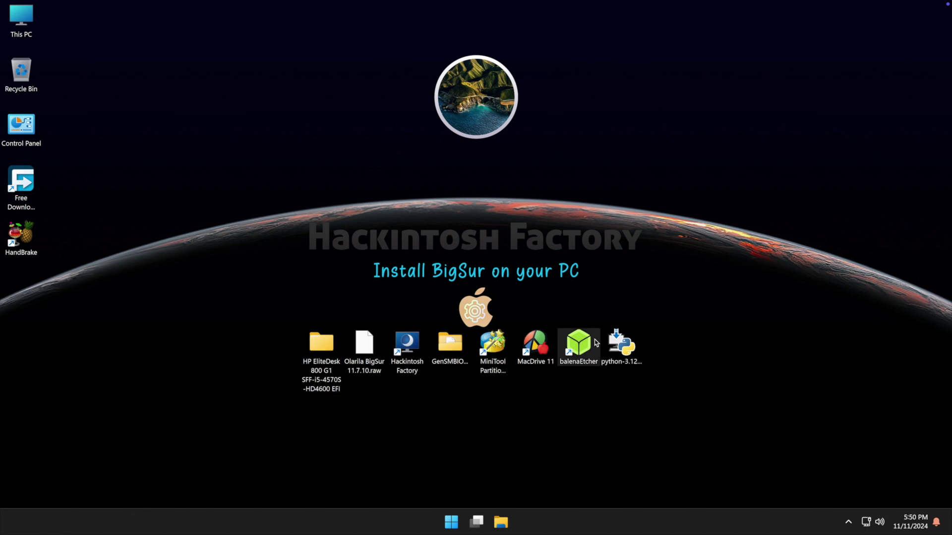
Launch balenaEtcher and load BigSur 11.7.10.raw from the Desktop as the image to flash
double_click(578, 343)
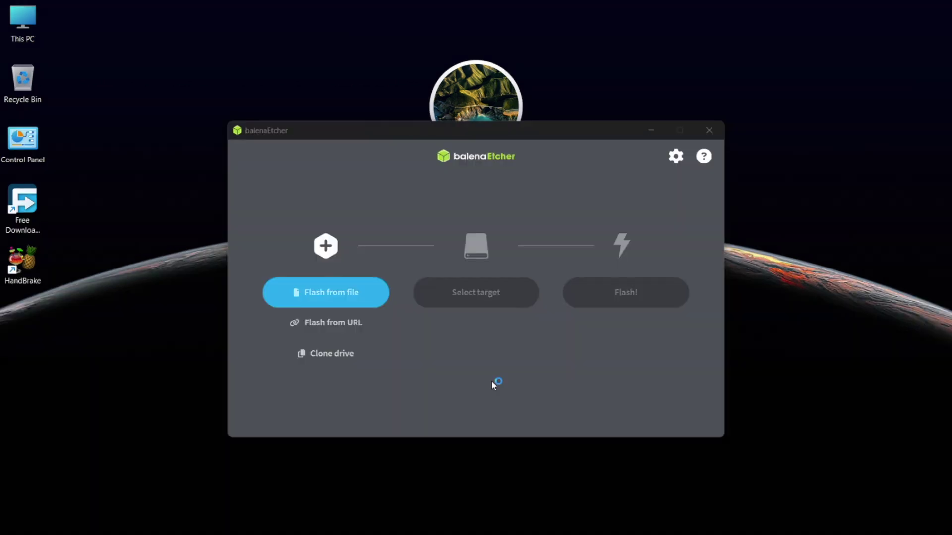
left_click(364, 301)
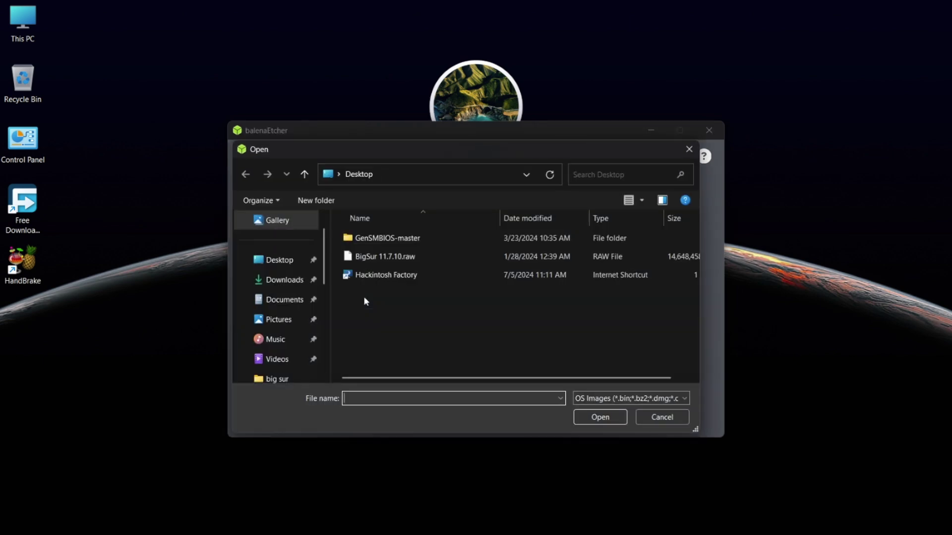
double_click(375, 261)
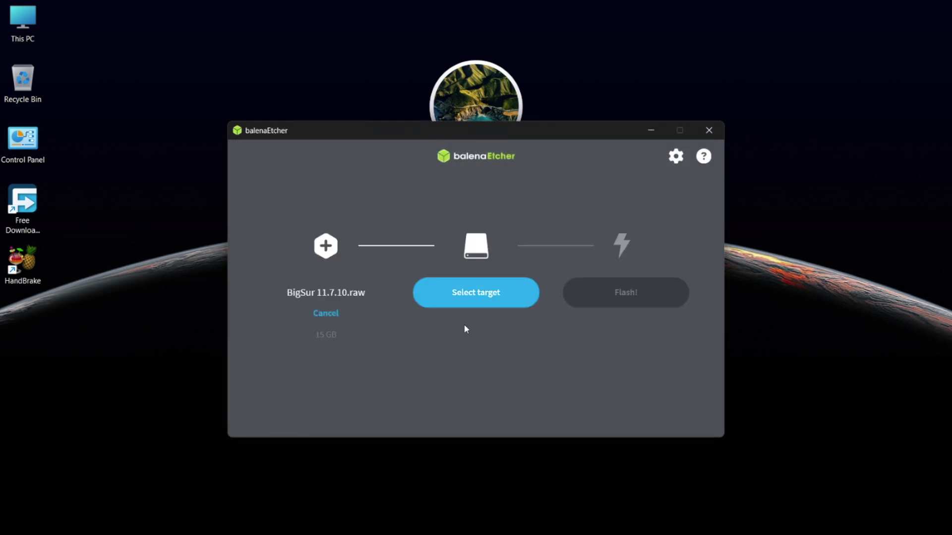
Select the SanDisk 3.2Gen1 USB device as the target and start flashing the image to it
left_click(482, 306)
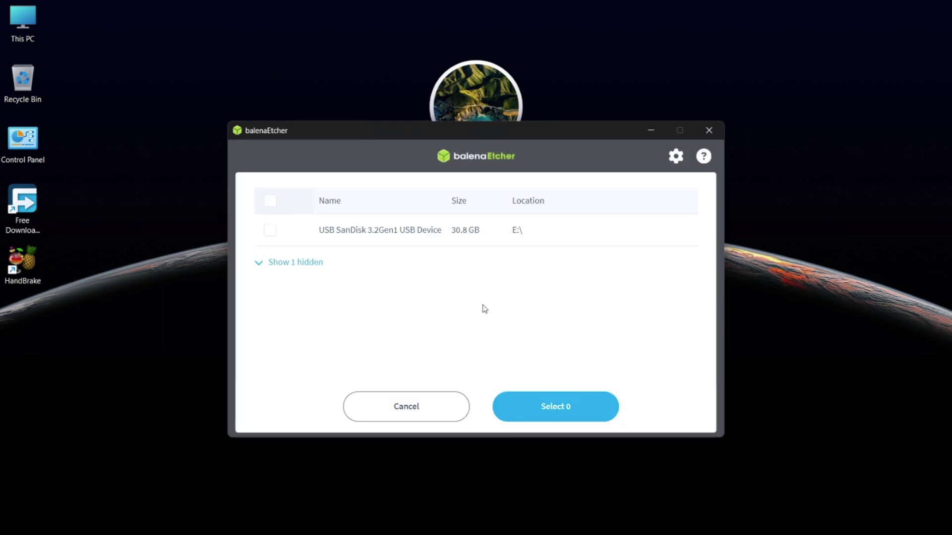
left_click(434, 241)
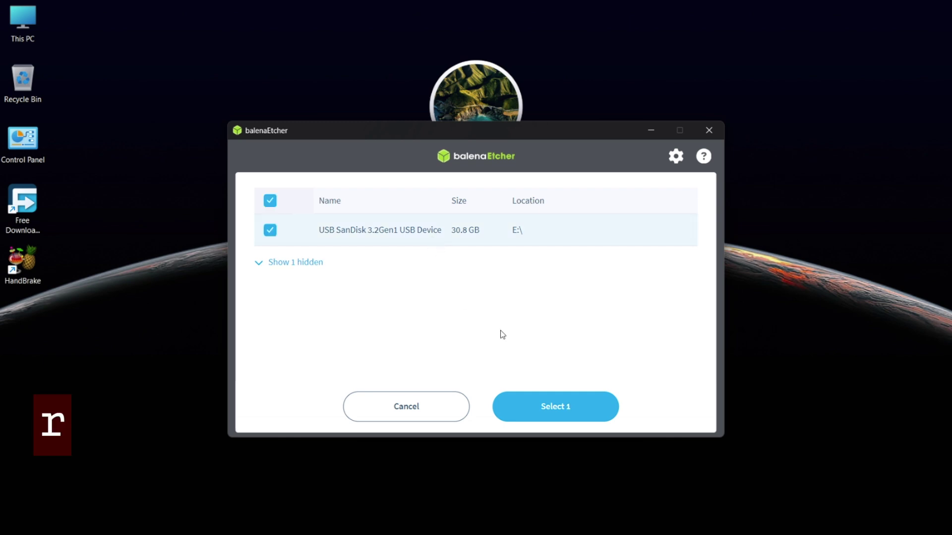
left_click(594, 407)
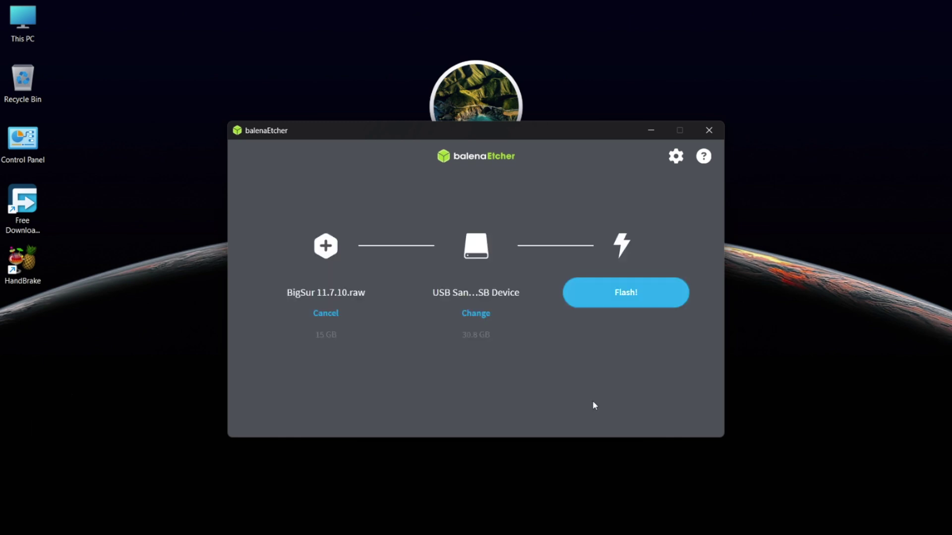
left_click(624, 300)
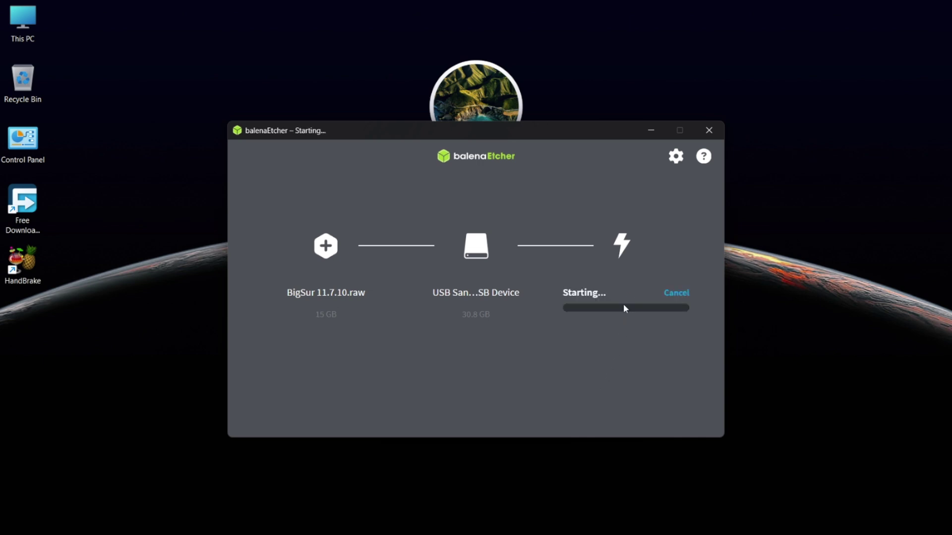
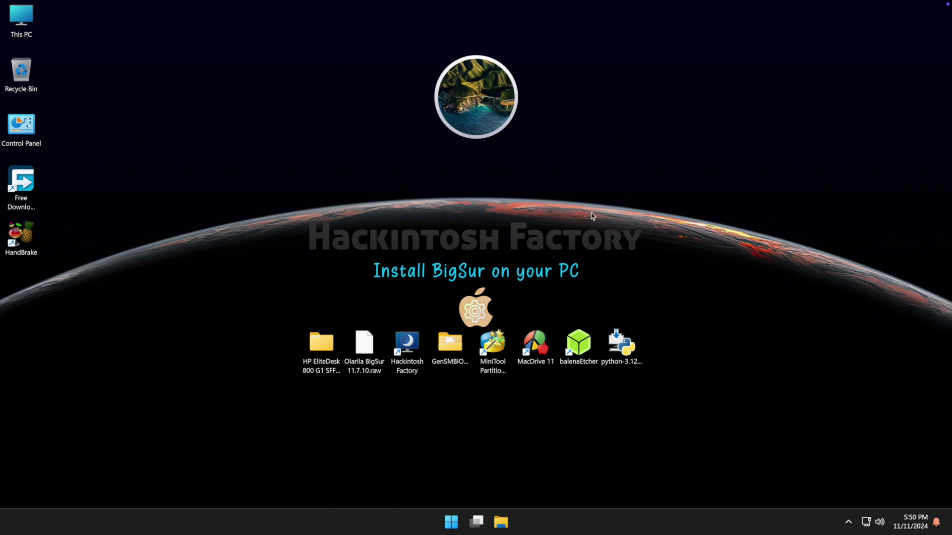
Open MiniTool Partition Wizard and assign drive letter F: to the EFI partition on the SanDisk USB disk
left_click(494, 342)
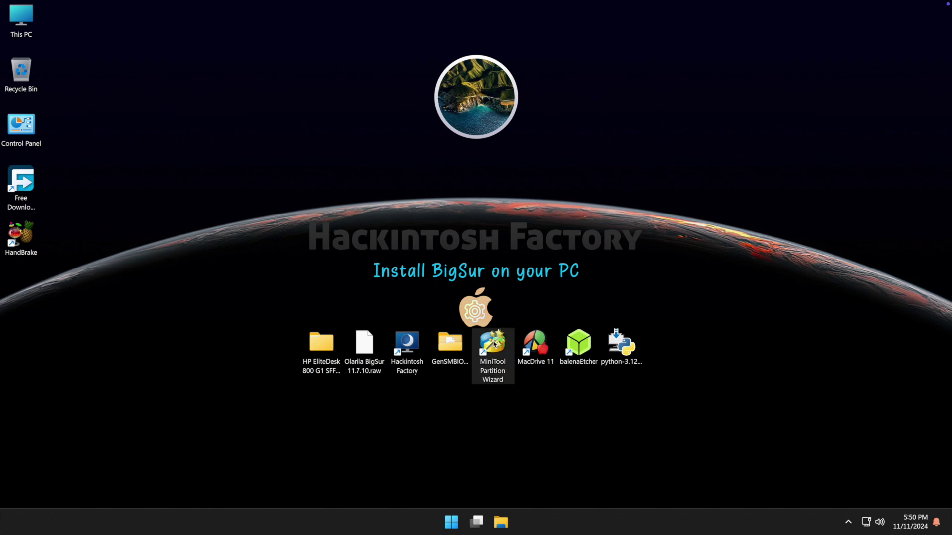
double_click(495, 342)
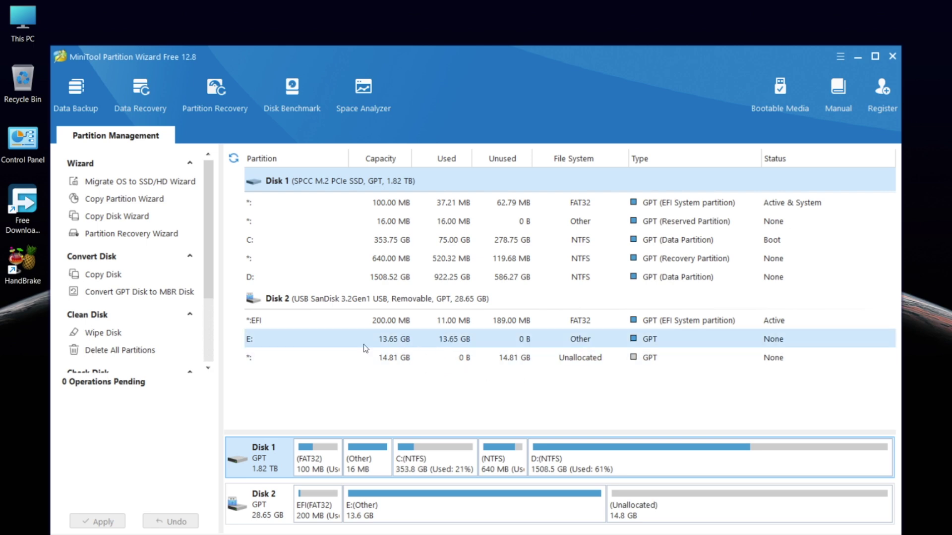
left_click(333, 325)
right_click(333, 326)
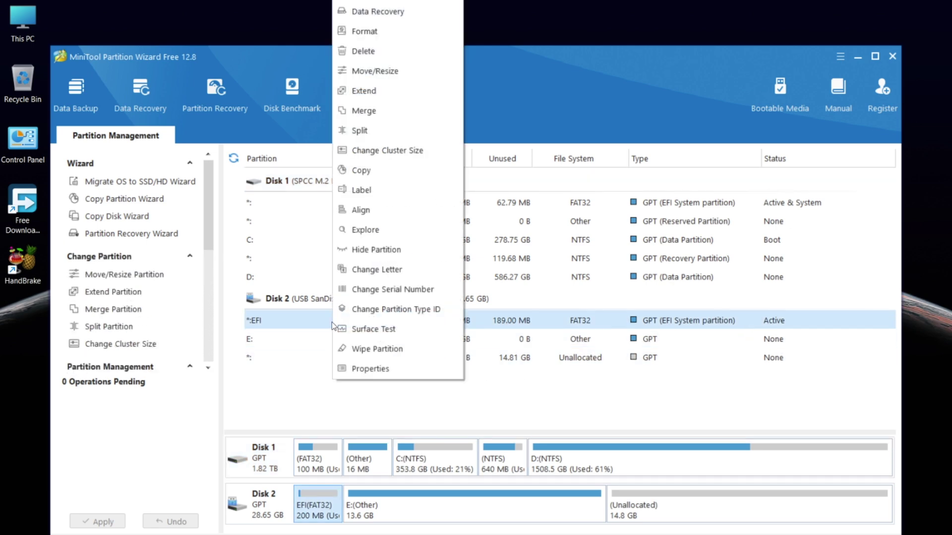
left_click(385, 270)
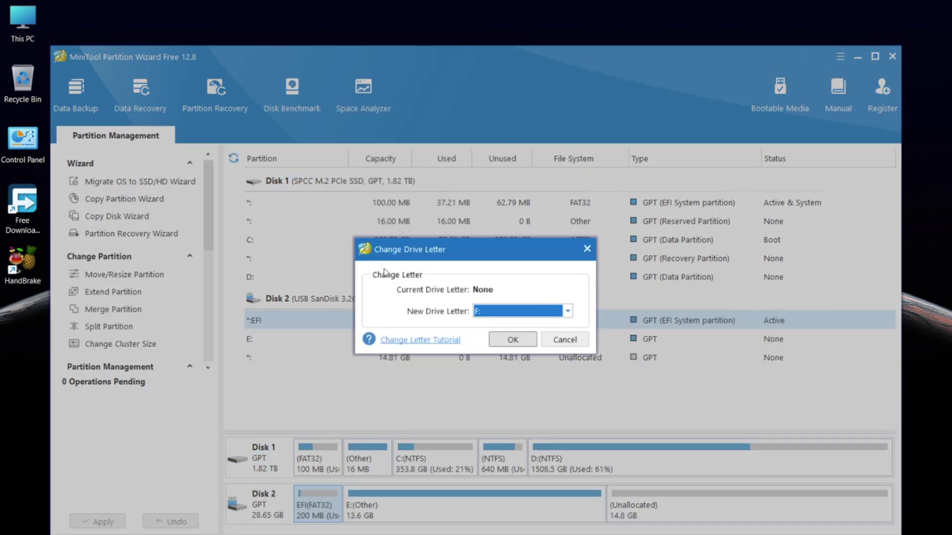
left_click(498, 340)
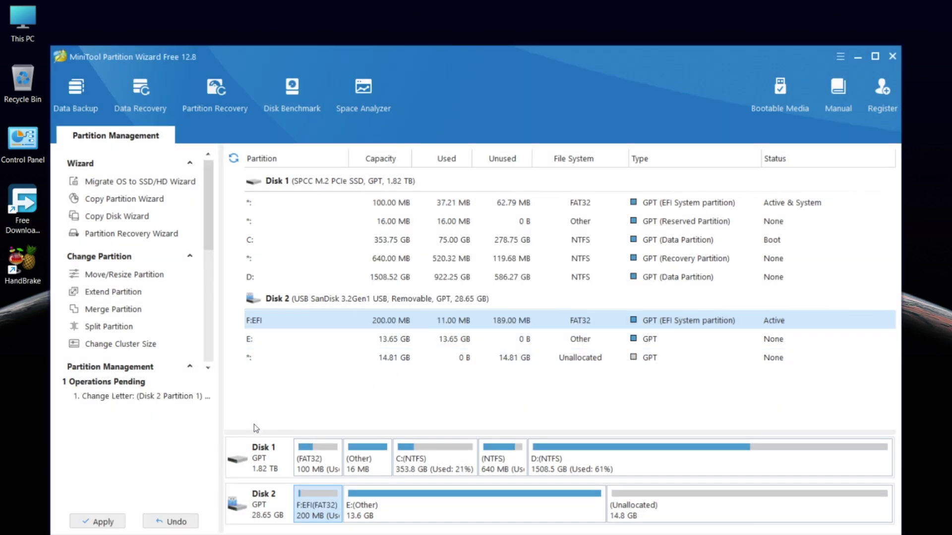
Apply the pending drive letter change and quit MiniTool Partition Wizard
left_click(117, 518)
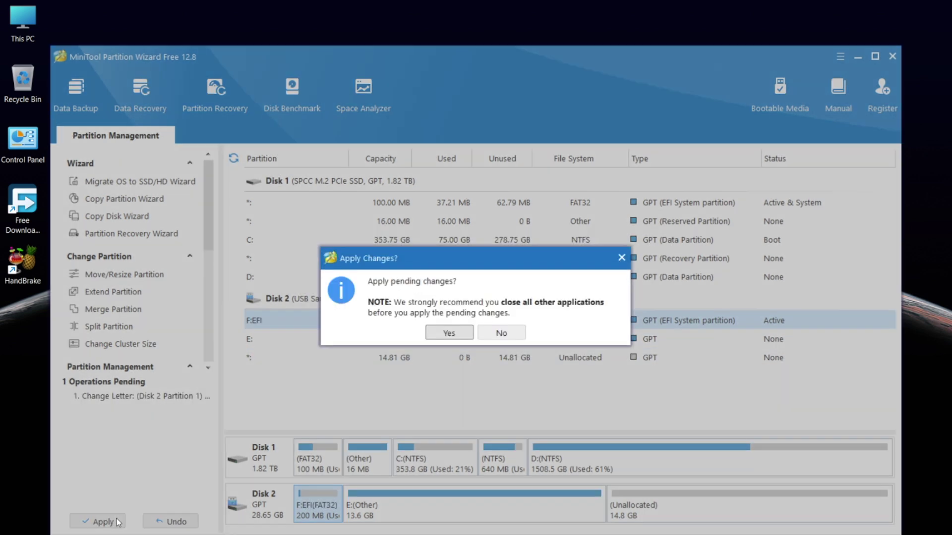
left_click(441, 331)
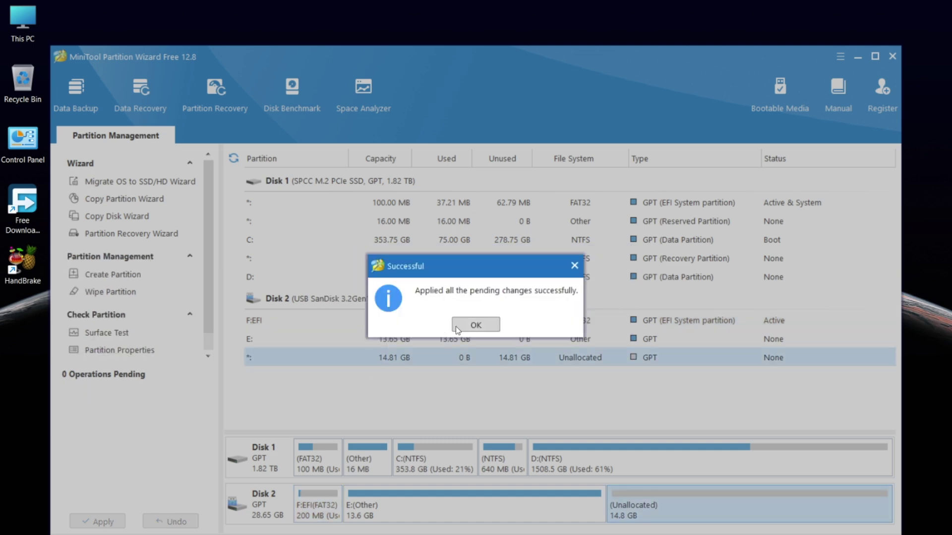
left_click(472, 325)
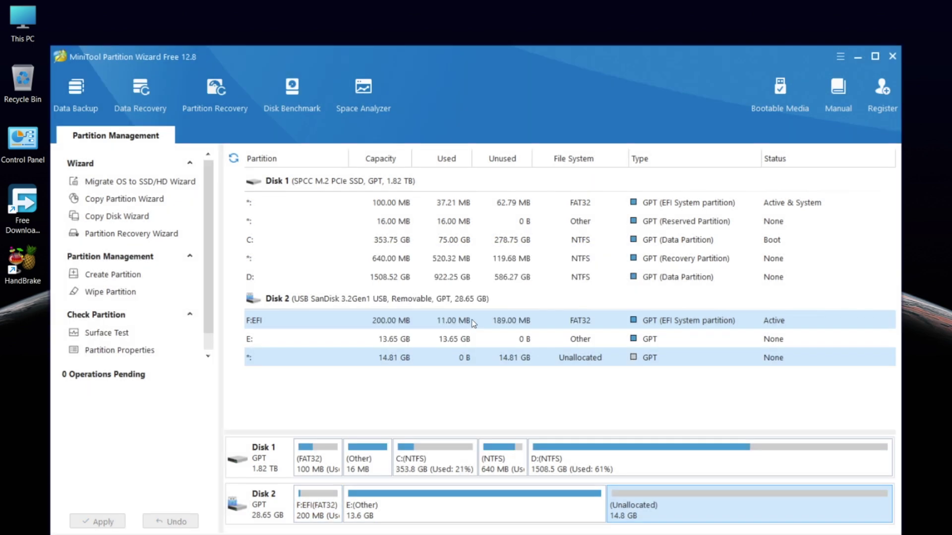
left_click(892, 56)
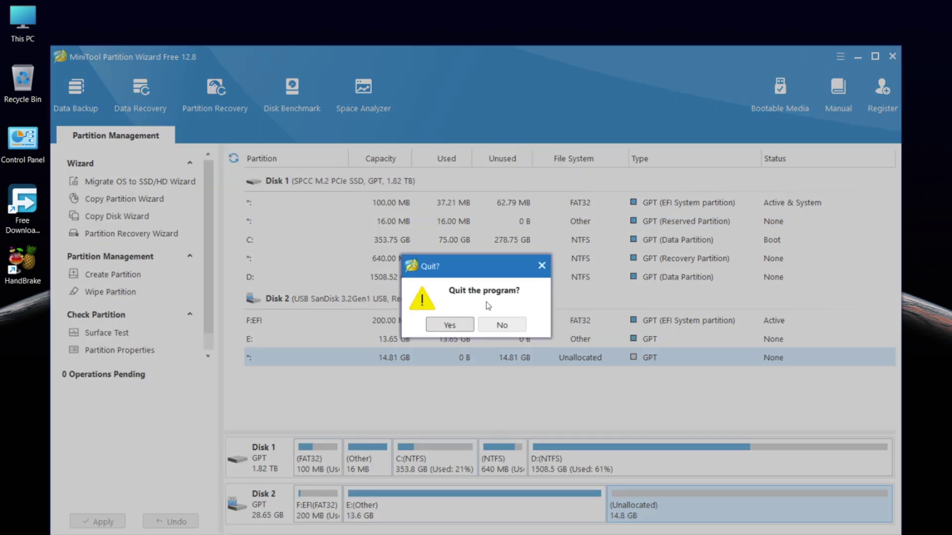
left_click(451, 325)
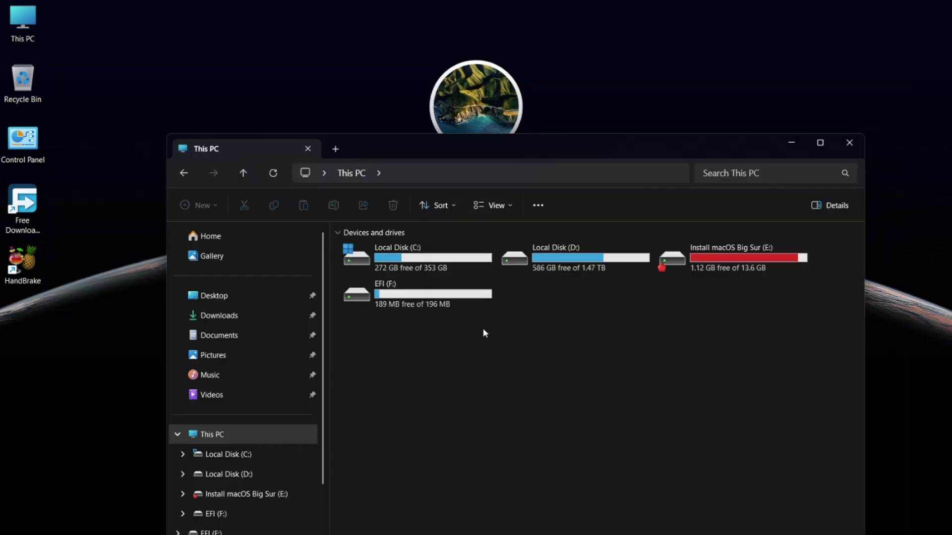
Try to gain access to the EFI (F:) drive and check its properties for security settings
double_click(468, 301)
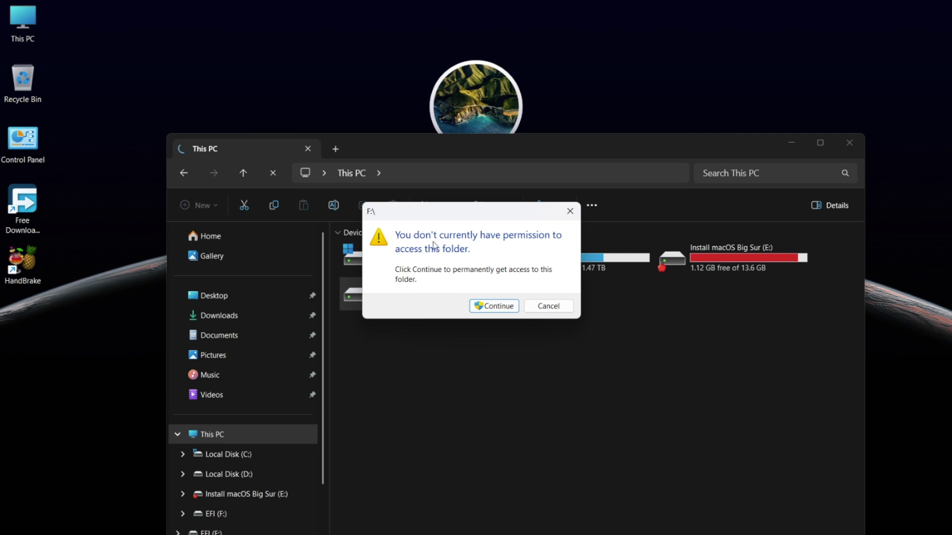
left_click(498, 305)
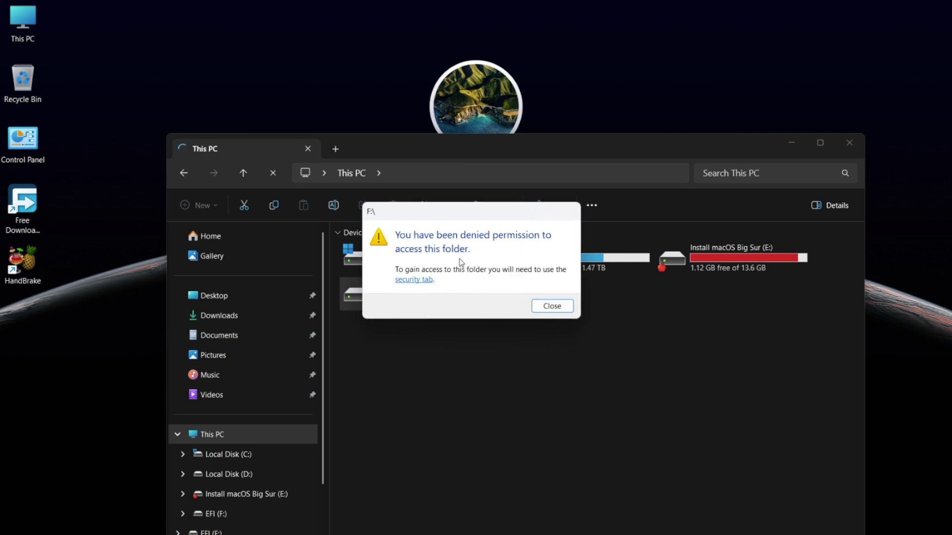
left_click(419, 280)
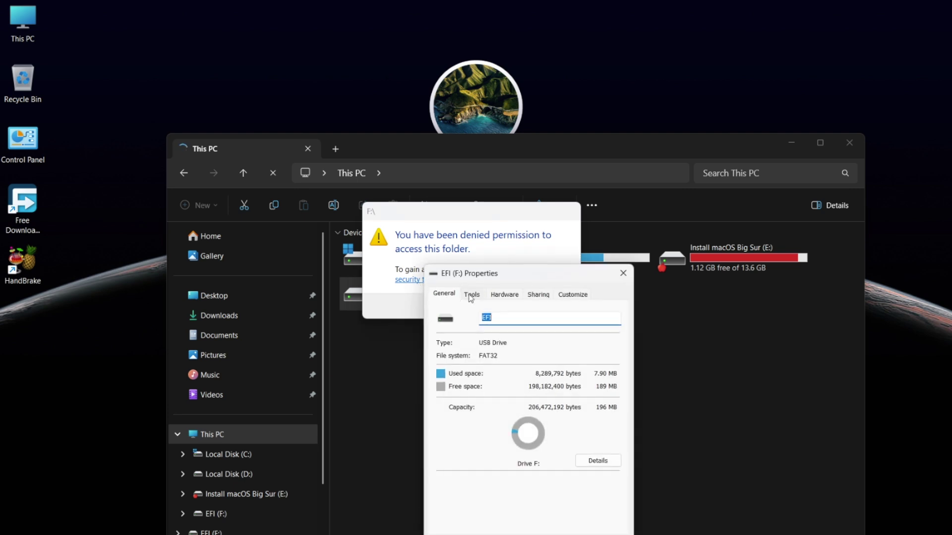
left_click(472, 294)
left_click(574, 295)
left_click(446, 295)
left_click(623, 273)
left_click(551, 306)
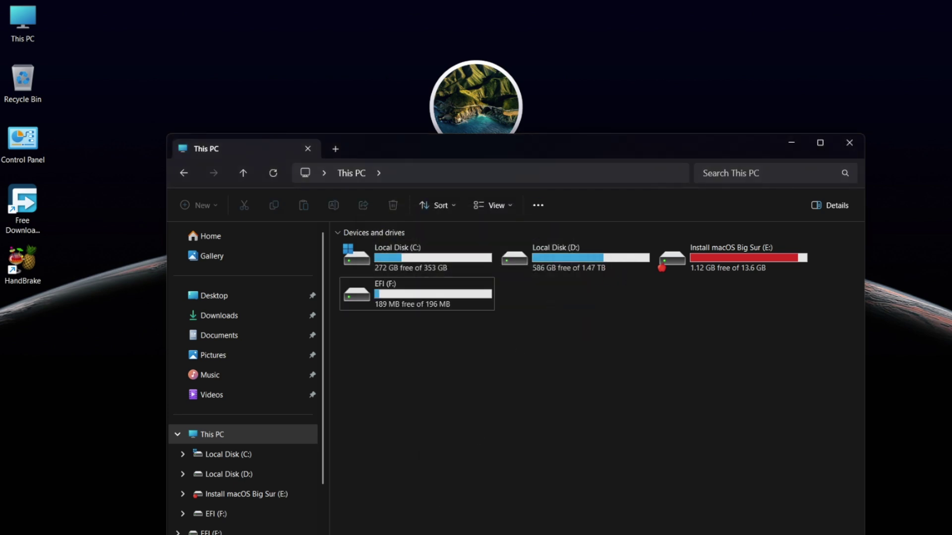
Open the Local Group Policy Editor and widen its policy tree so the folder names are readable
key("super")
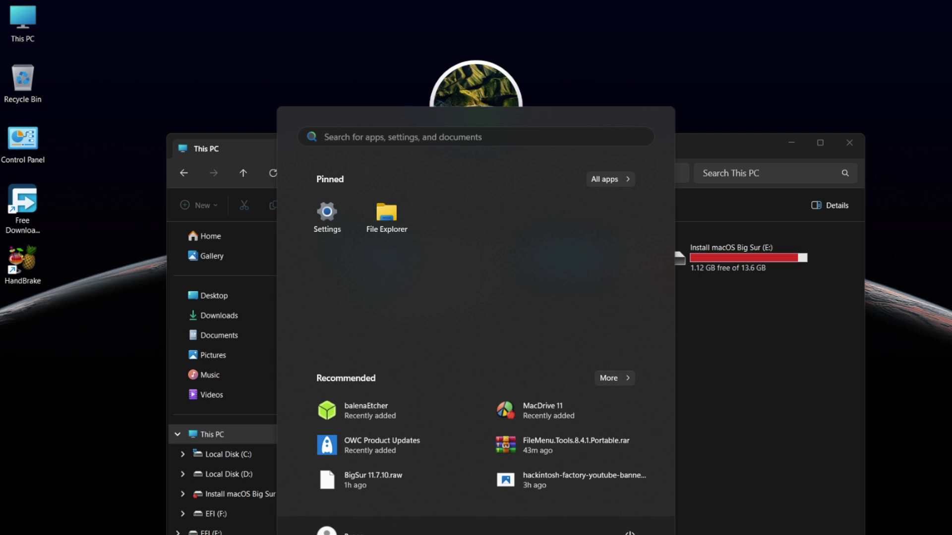
type("gr")
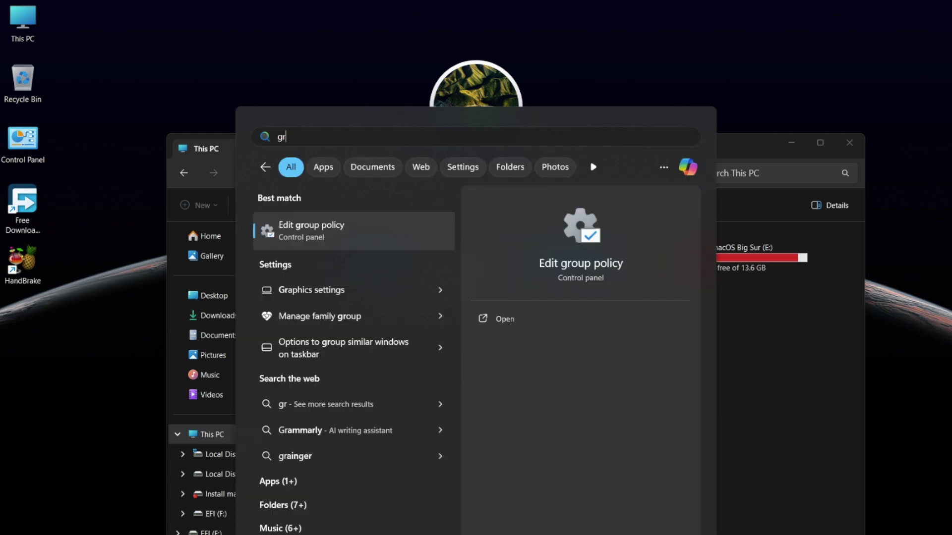
key("Return")
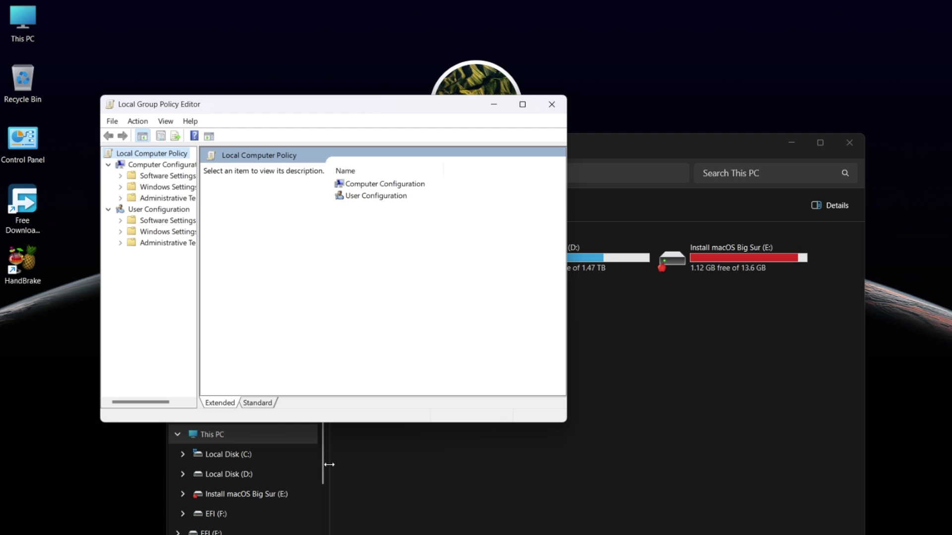
left_click_drag(203, 378, 241, 382)
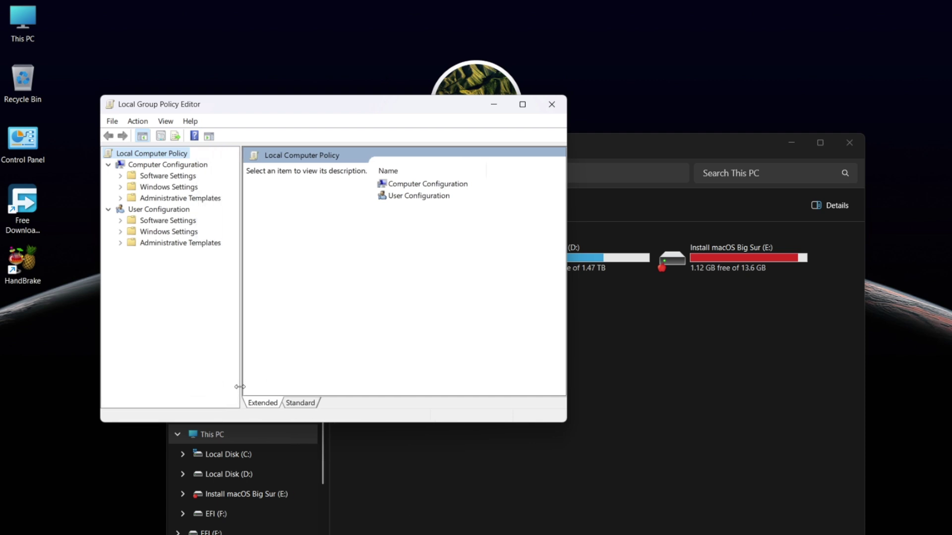
Show the Security Options within Local Policies in the Security Settings of Computer Configuration's Windows Settings
left_click(120, 186)
left_click(133, 231)
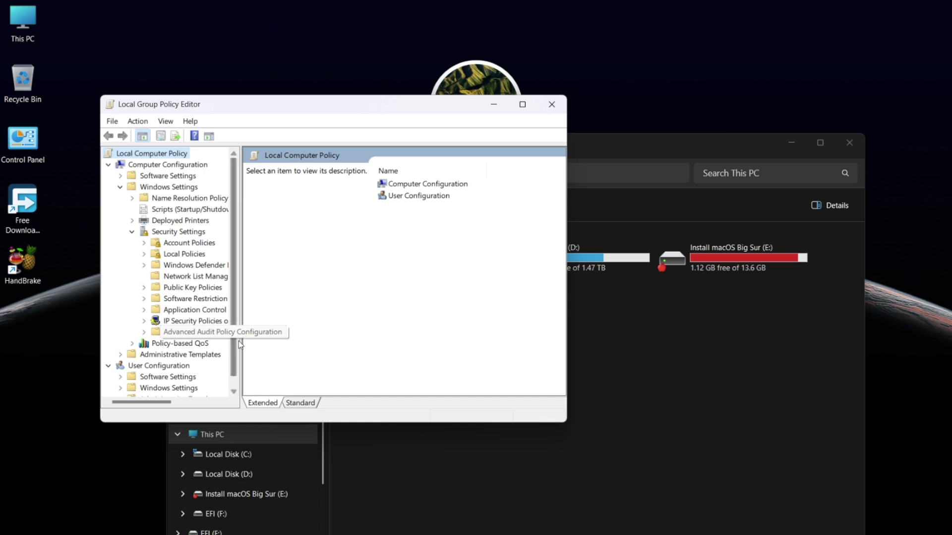
left_click_drag(241, 344, 296, 345)
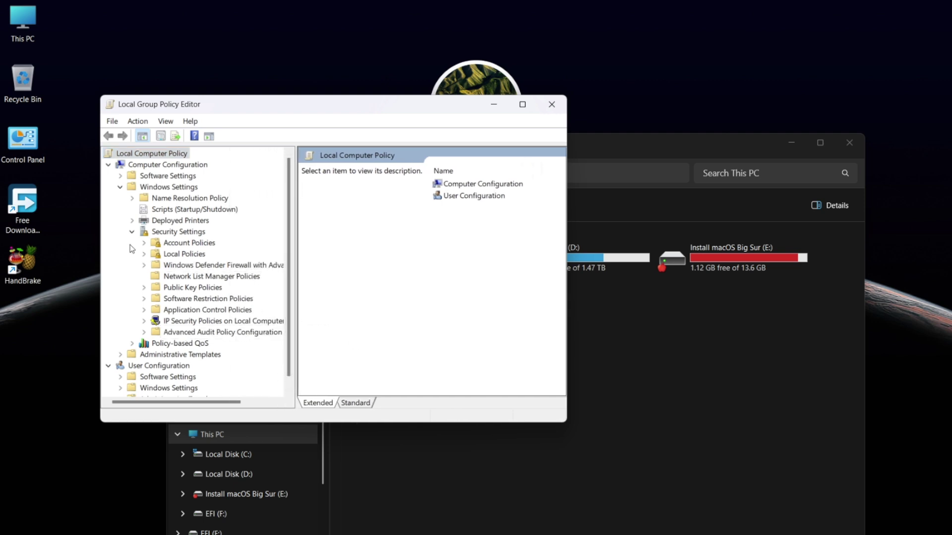
left_click(143, 253)
left_click(177, 288)
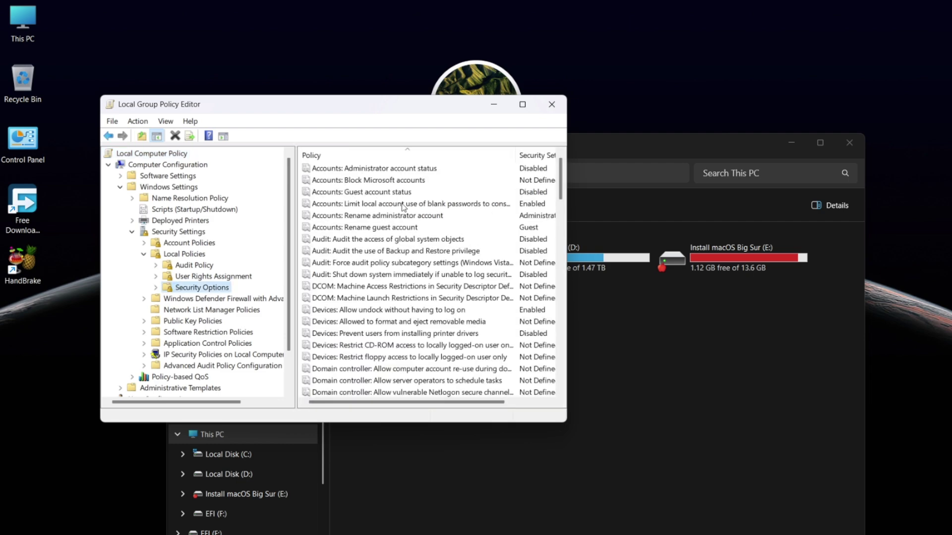
Set the policy "User Account Control: Admin Approval Mode for the Built-in Administrator account" to Disabled
left_click_drag(569, 425, 679, 501)
scroll(541, 407, "down", 20)
scroll(540, 407, "down", 8)
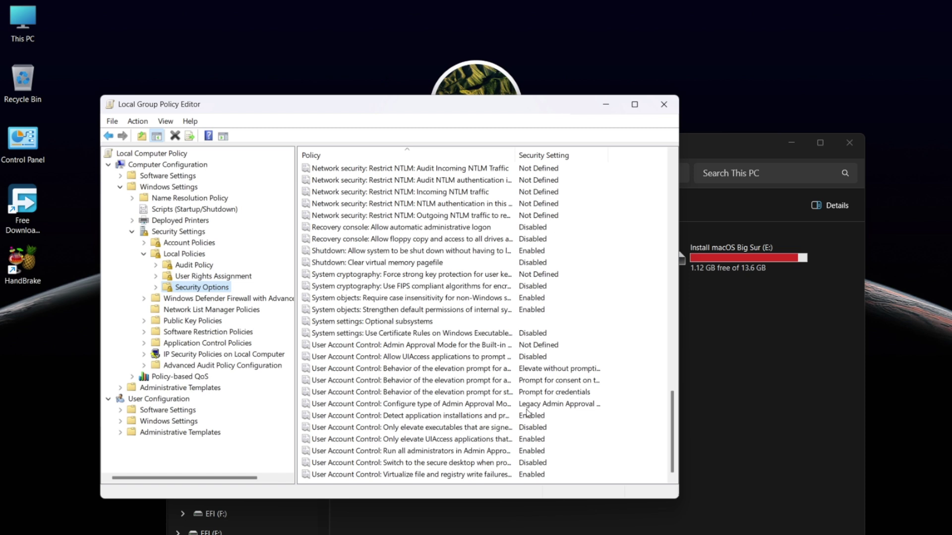
double_click(439, 347)
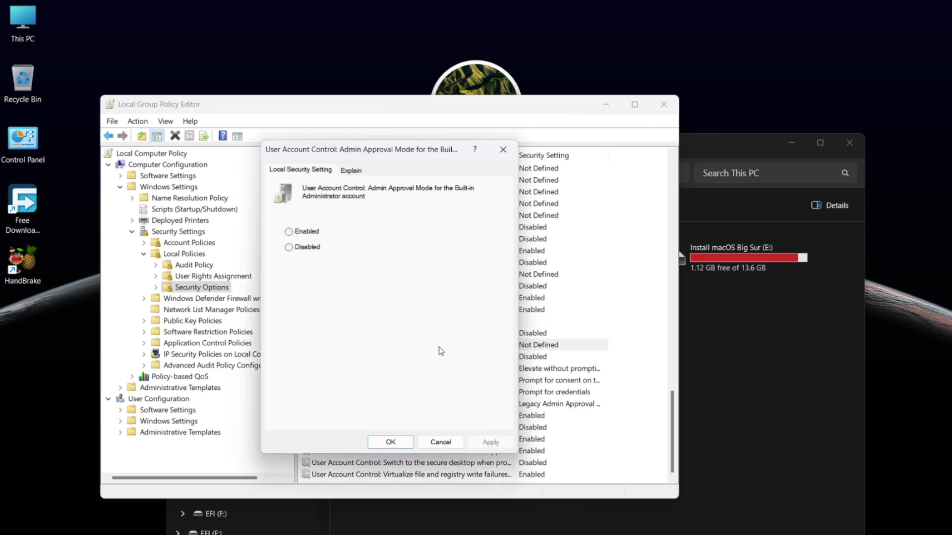
left_click(306, 249)
left_click(390, 441)
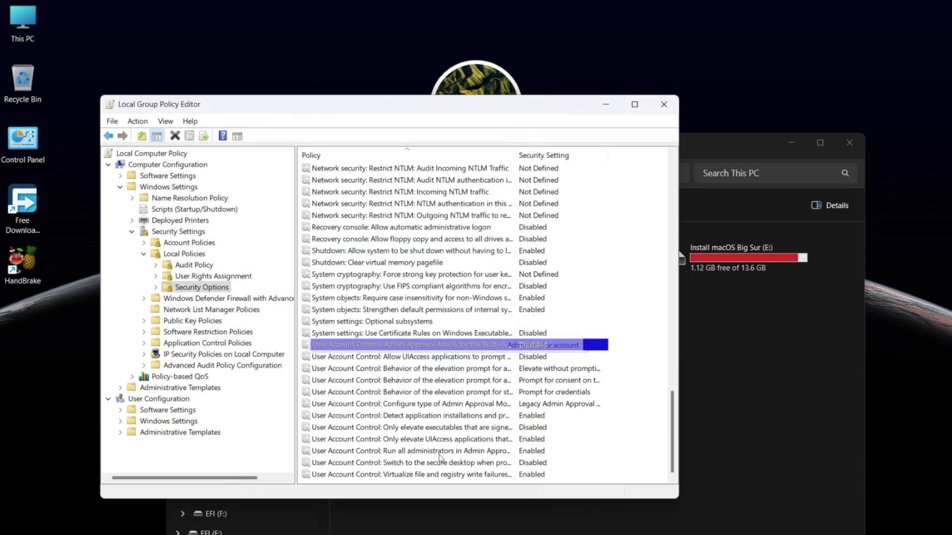
Disable "User Account Control: Run all administrators in Admin Approval Mode" and restart the computer to turn off User Account Control
left_click(416, 452)
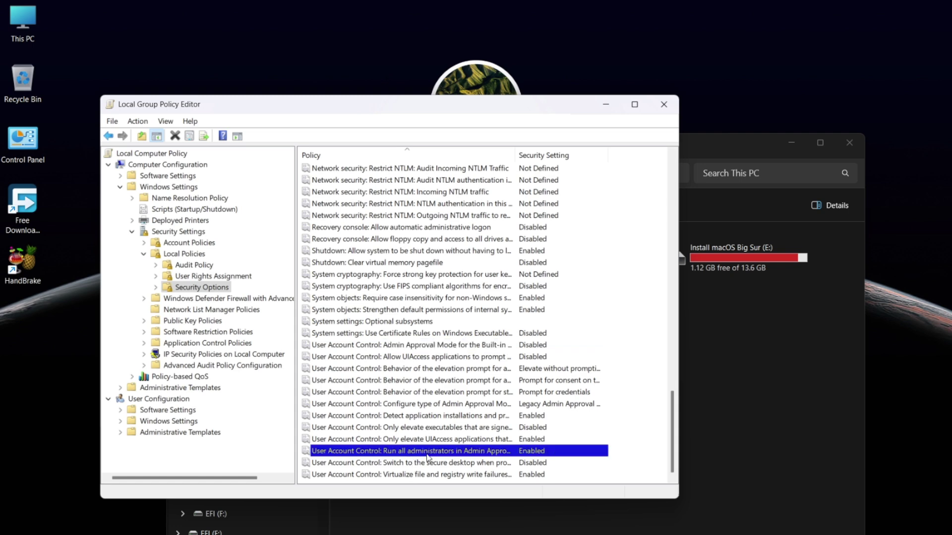
double_click(563, 455)
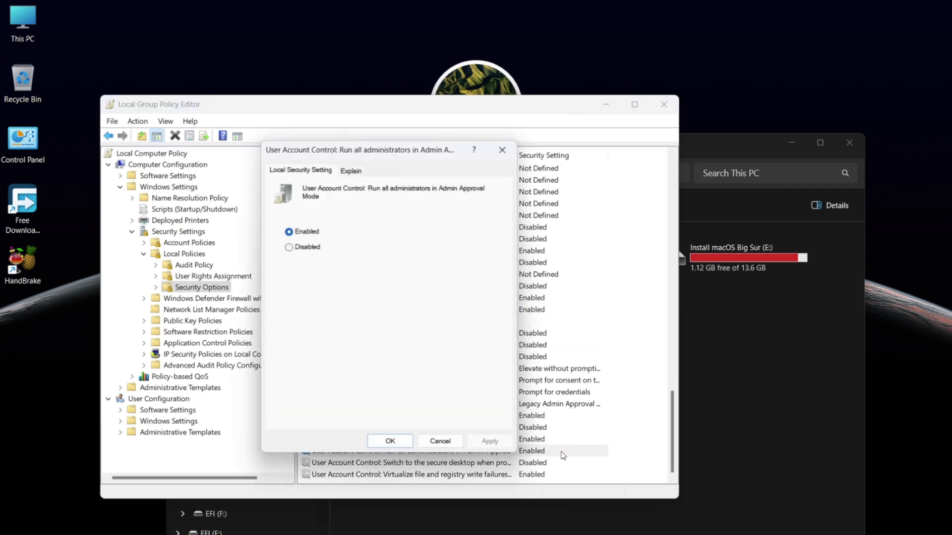
left_click(289, 247)
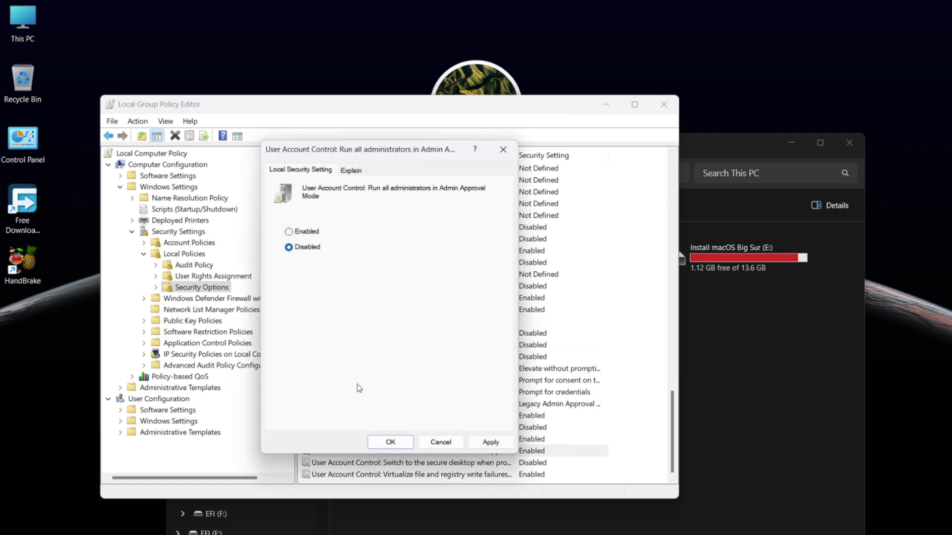
left_click(389, 442)
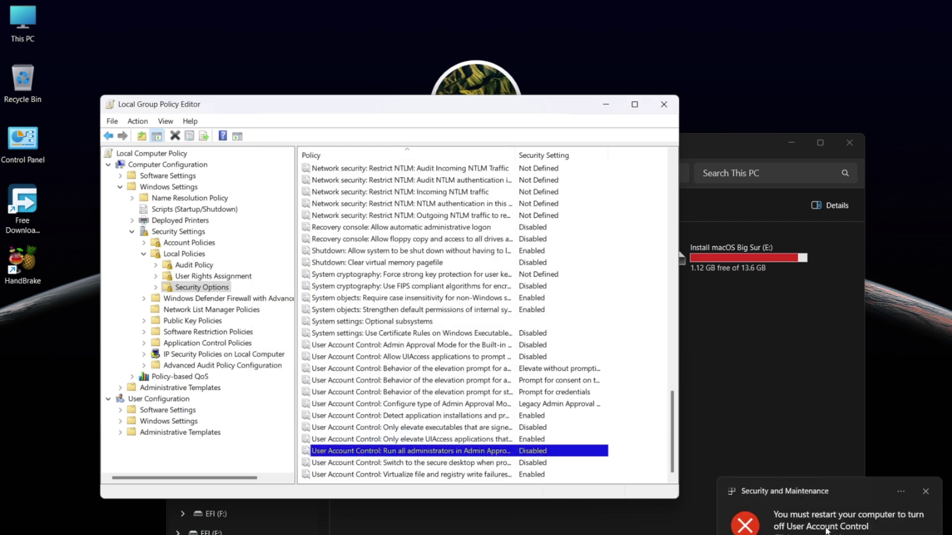
left_click(843, 531)
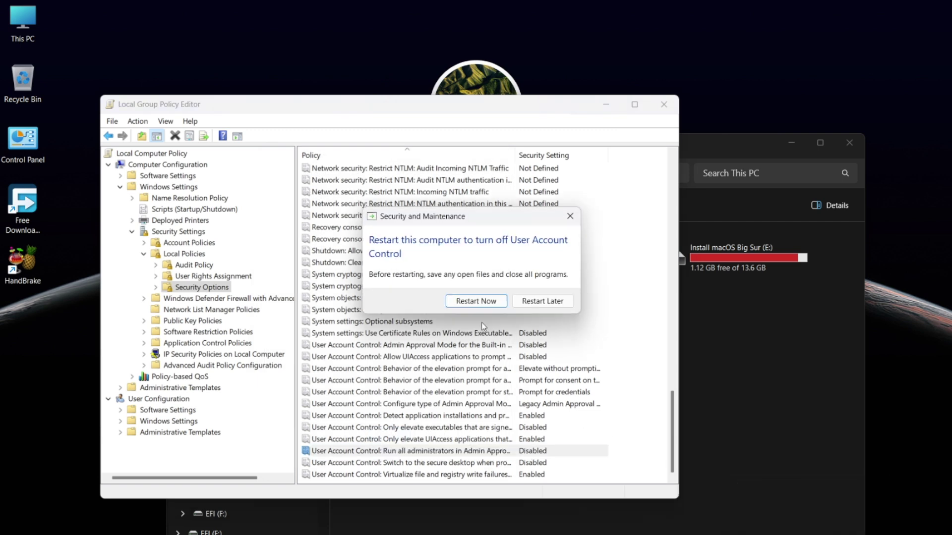
left_click(500, 304)
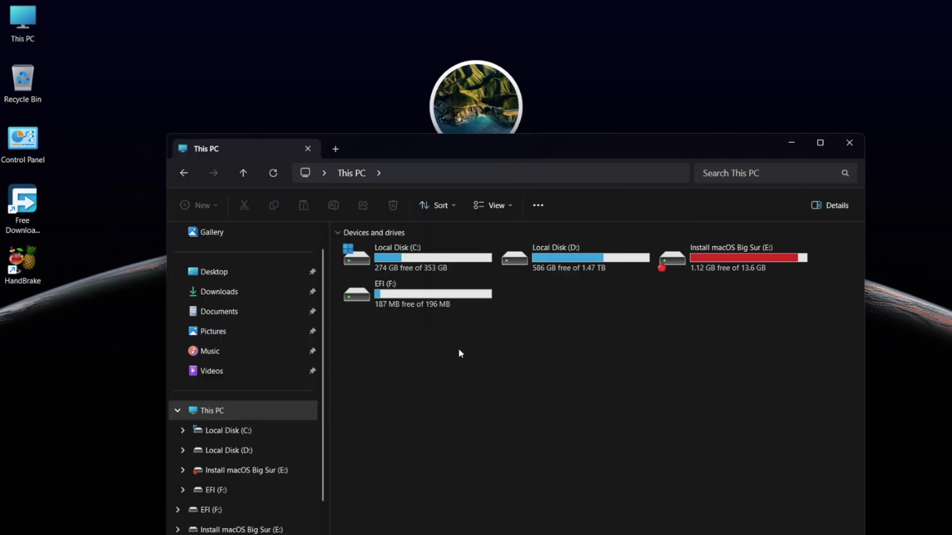
Check access to the EFI (F:) and Install macOS Big Sur (E:) drives by viewing their contents
double_click(382, 296)
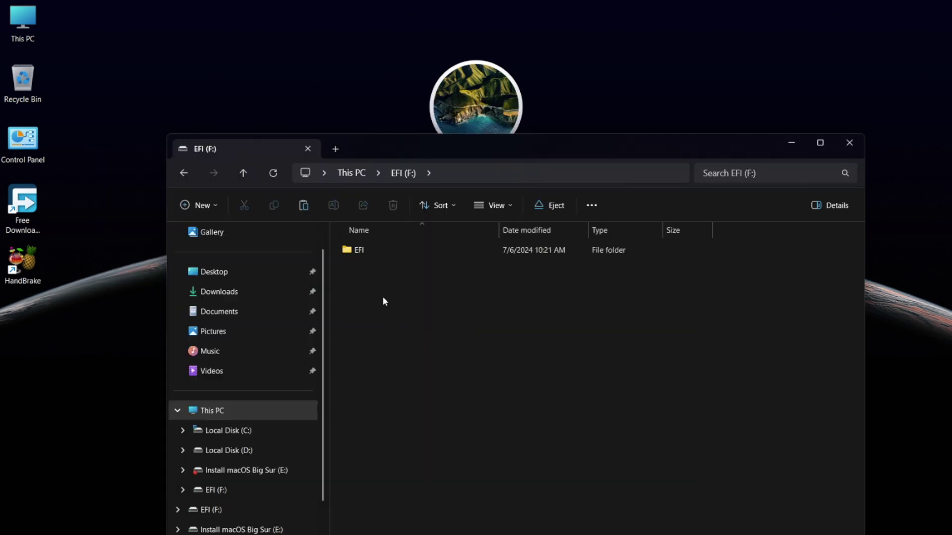
key("alt+Left")
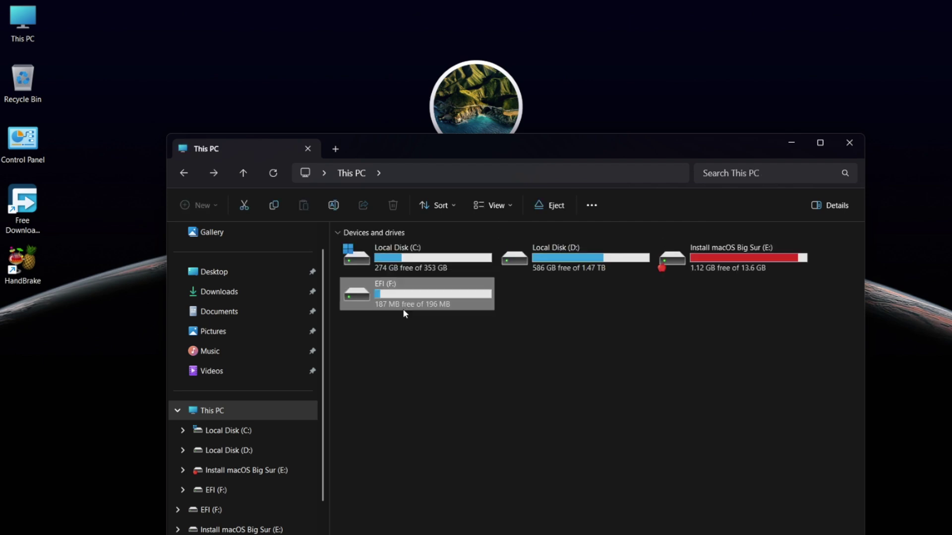
double_click(665, 278)
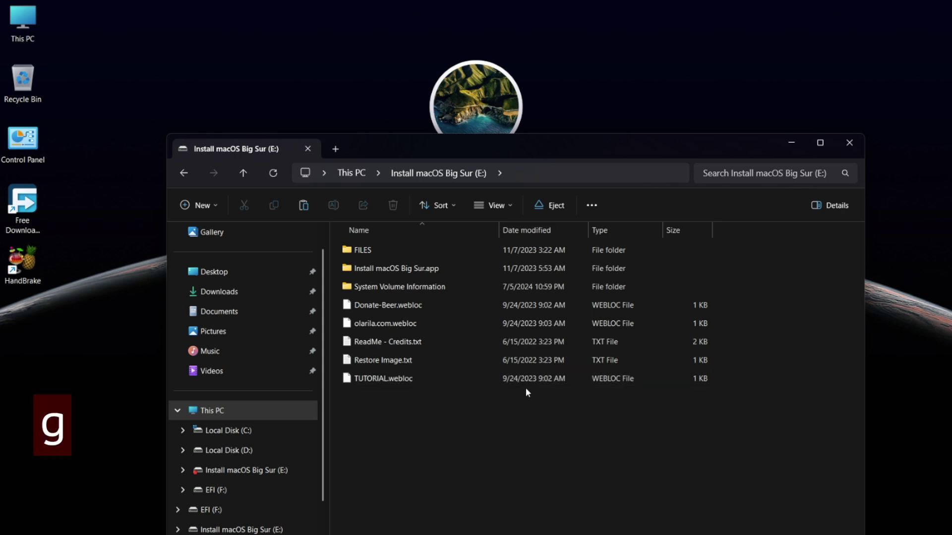
key("alt+Left")
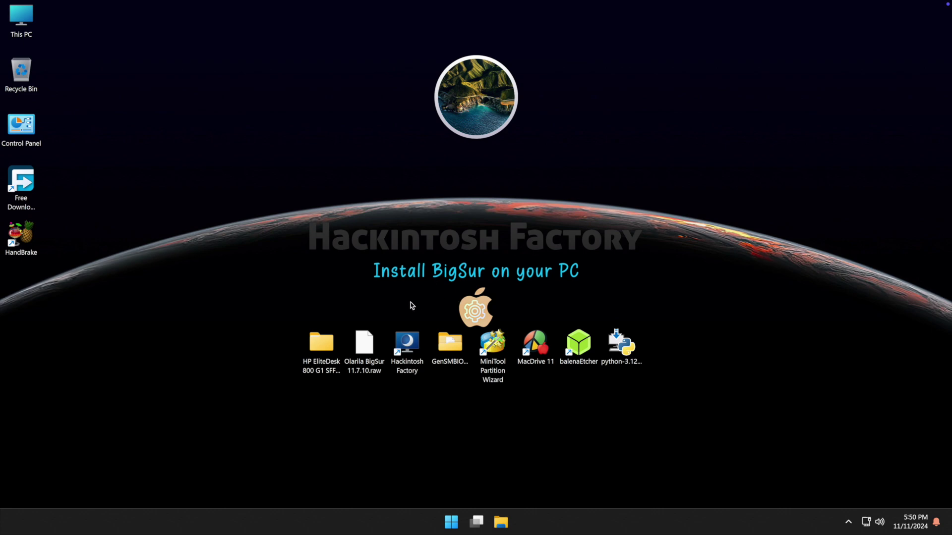
Copy the EFI folder from the desktop folder "HP EliteDesk 800 G1 SFF-i5-4570S -HD4600 EFI"
left_click(327, 343)
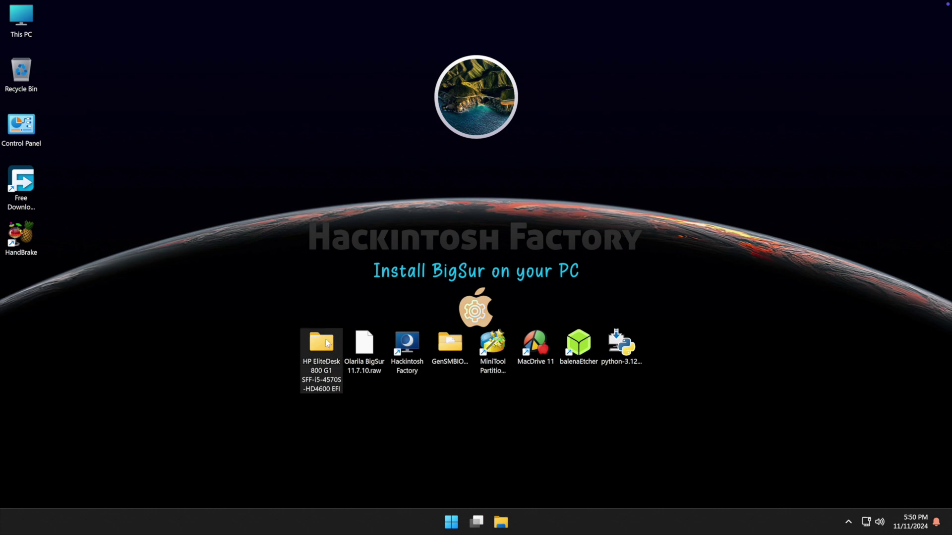
double_click(327, 343)
left_click(330, 192)
right_click(329, 191)
left_click(382, 205)
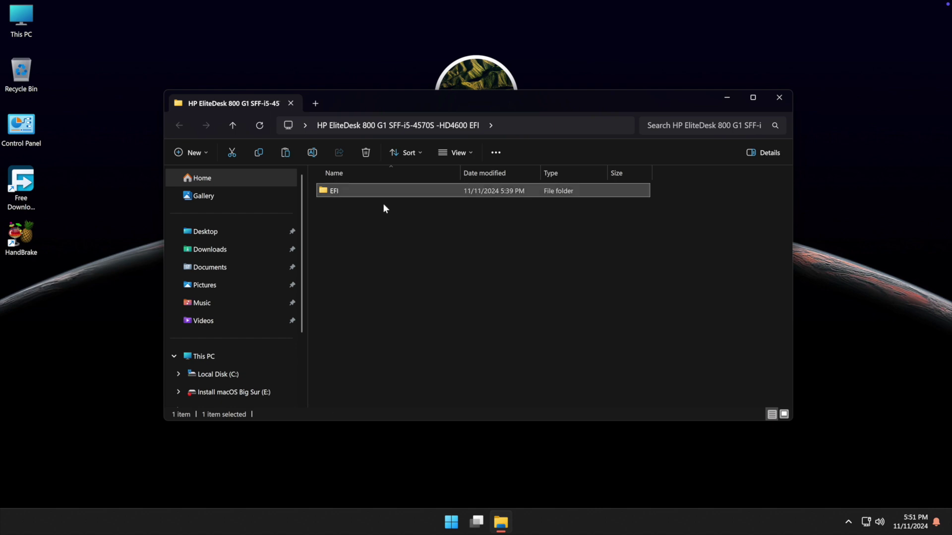
Permanently delete the existing EFI folder from the EFI (F:) drive
scroll(289, 310, "down", 2)
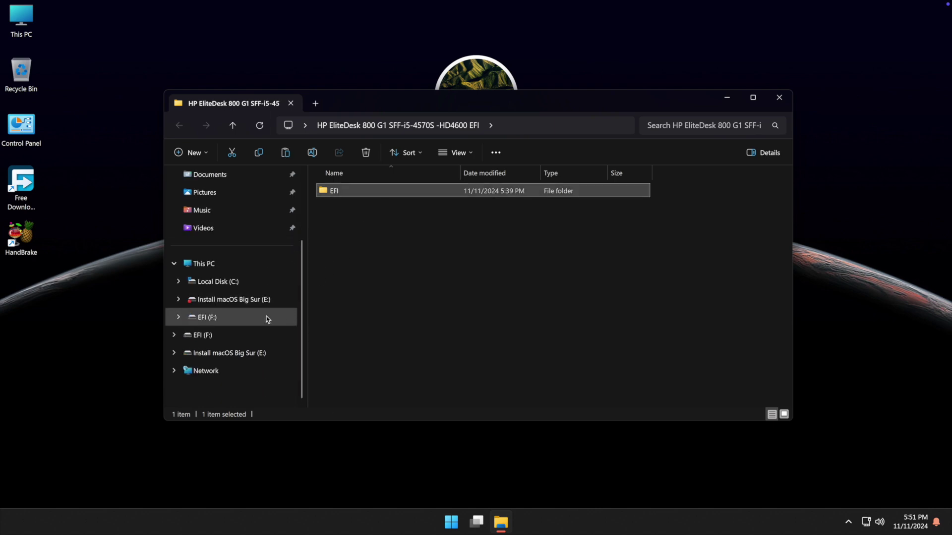
left_click(238, 318)
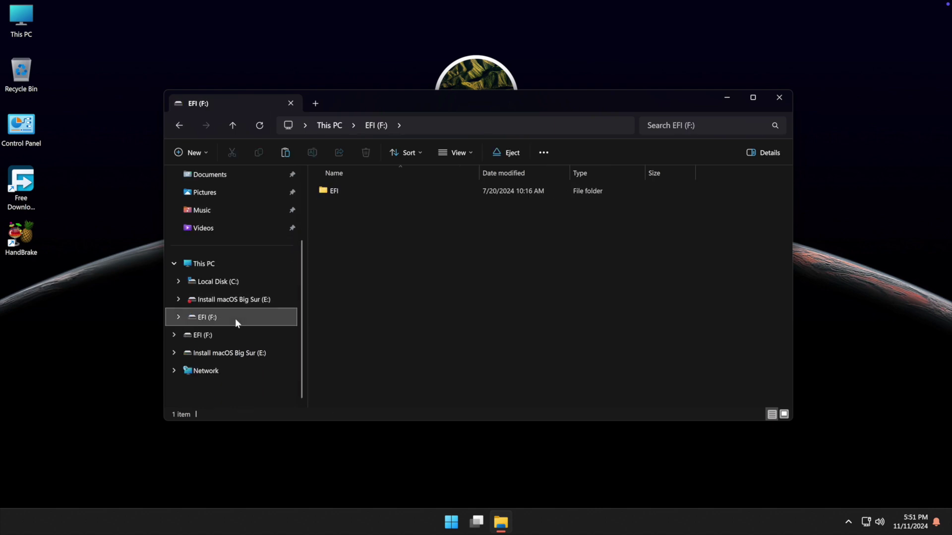
left_click(333, 196)
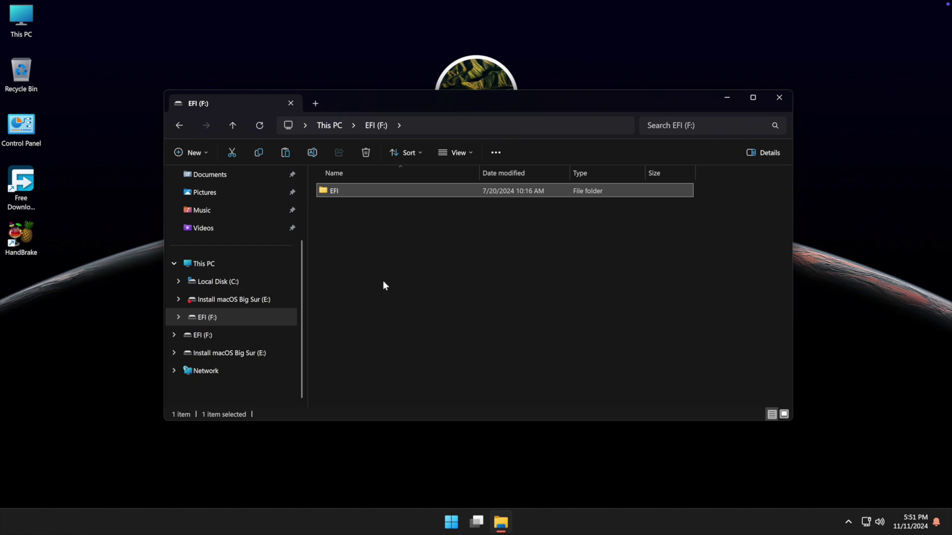
key("shift+Delete")
key("Return")
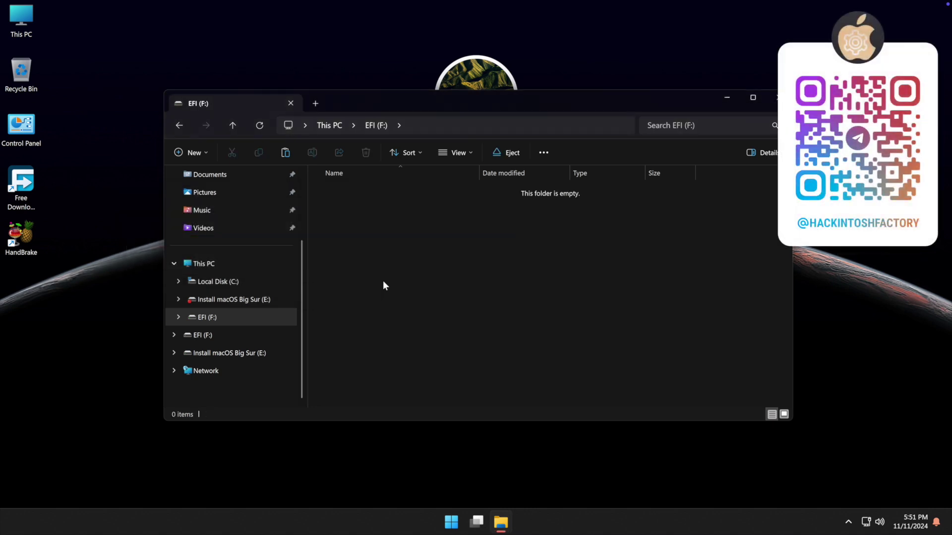
Paste the copied EFI folder onto the EFI (F:) drive and close the File Explorer window
right_click(383, 280)
left_click(395, 293)
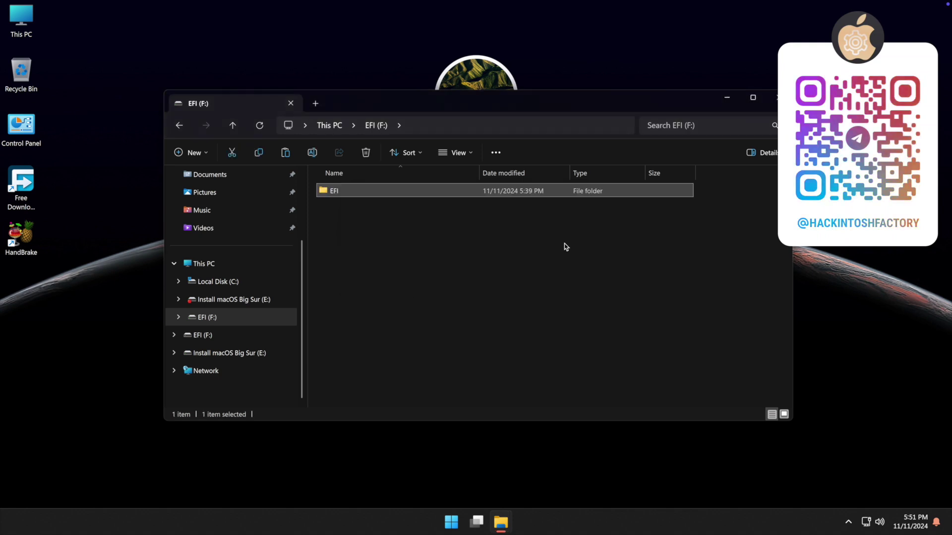
left_click(776, 97)
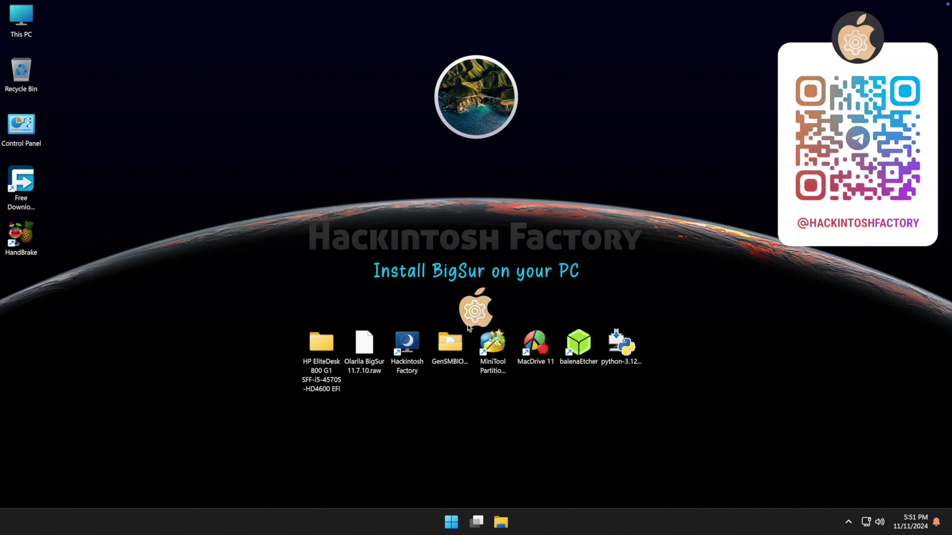
Run the GenSMBIOS batch file from GenSMBIOS-master, install or update MacSerial with option 1, and start the config.plist selection
left_click(454, 346)
double_click(450, 343)
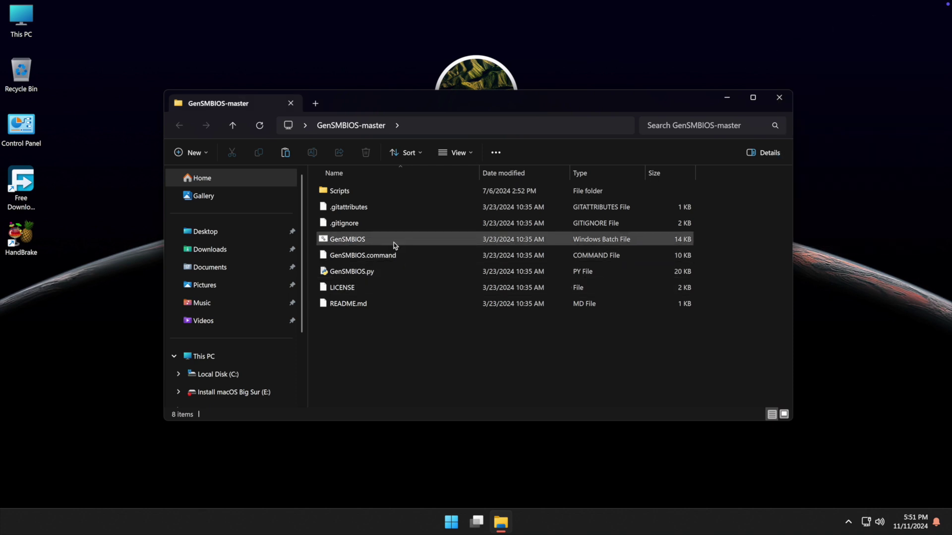
double_click(347, 239)
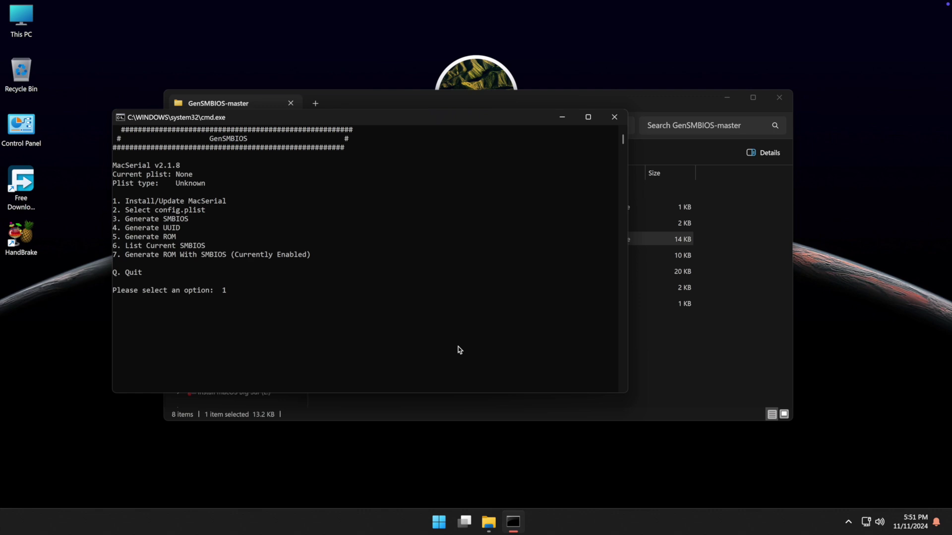
key("Return")
key("Return")
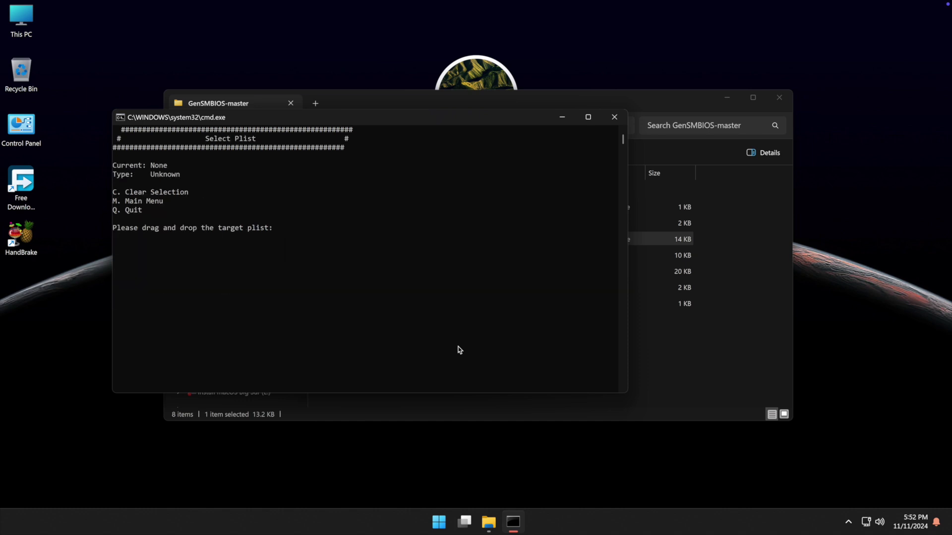
Supply config.plist from the EFI\OC folder on the EFI (F:) drive as the GenSMBIOS target plist
left_click(682, 380)
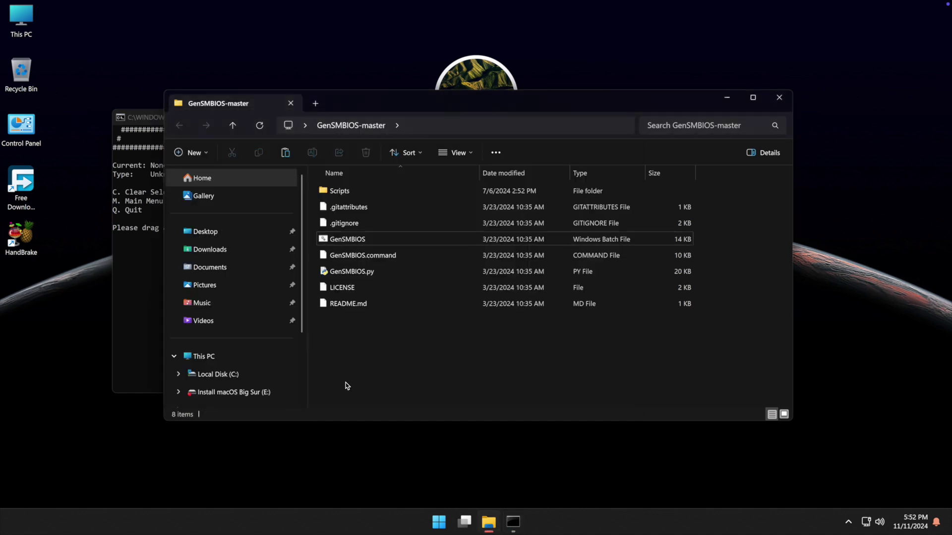
scroll(290, 373, "down", 3)
left_click(214, 336)
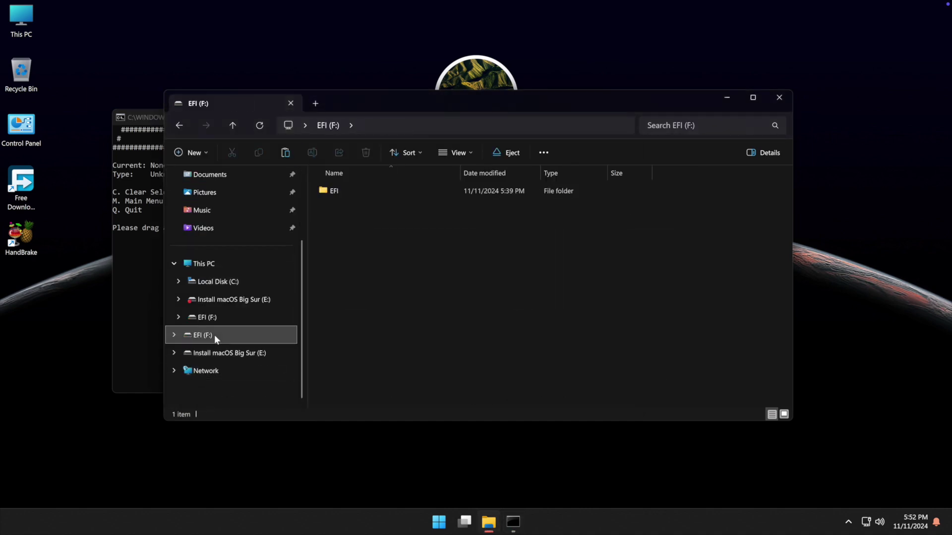
double_click(337, 194)
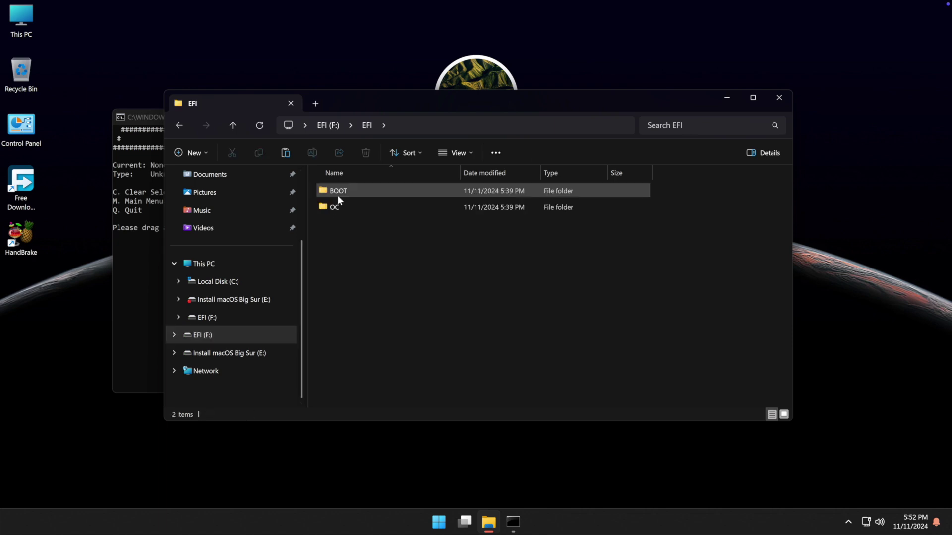
double_click(335, 207)
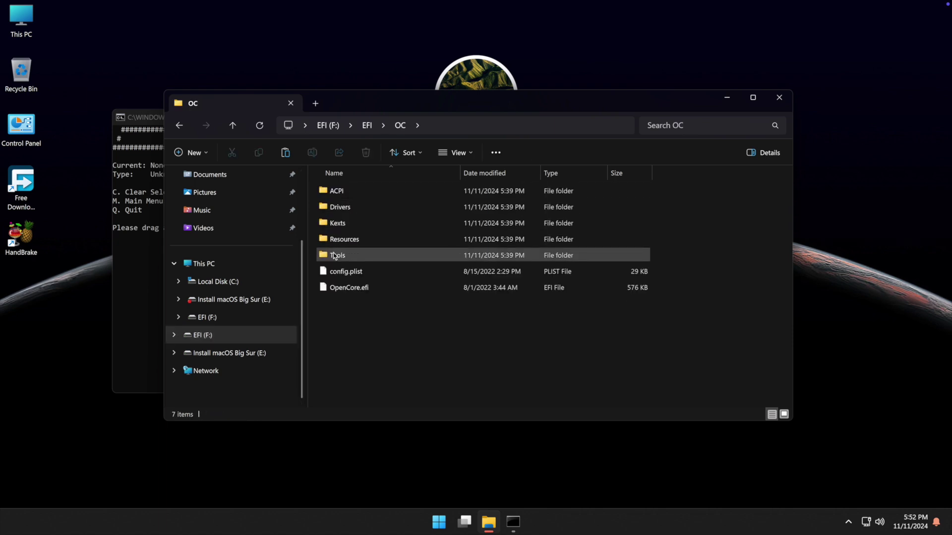
left_click(336, 272)
left_click_drag(336, 272, 145, 286)
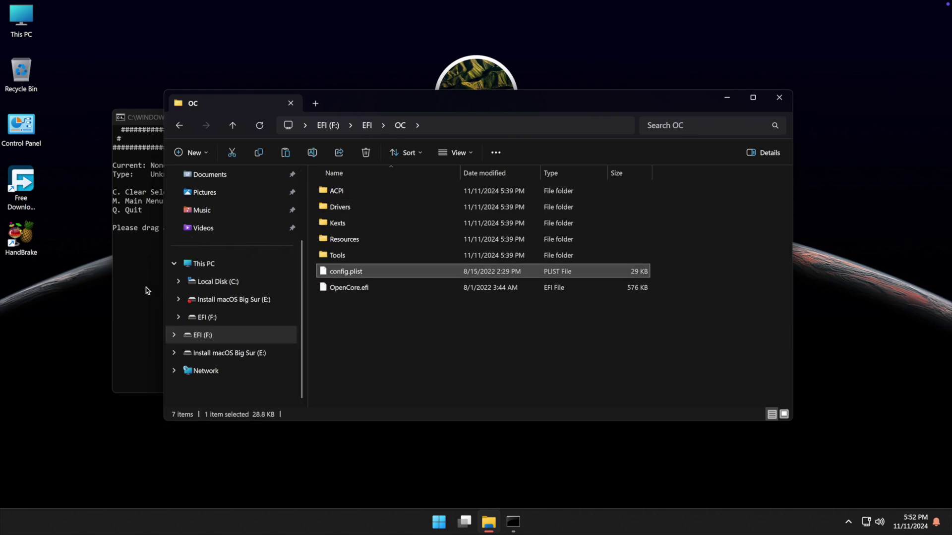
left_click(145, 286)
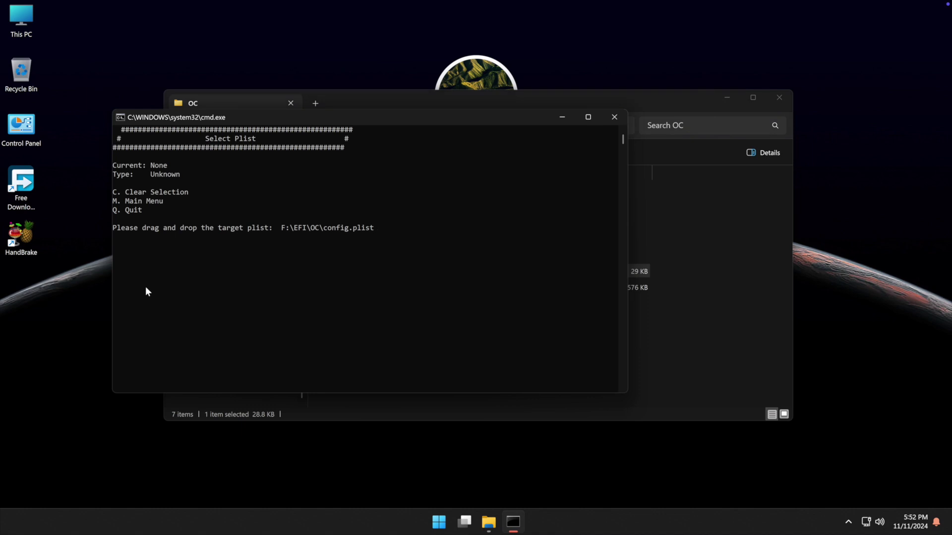
key("Return")
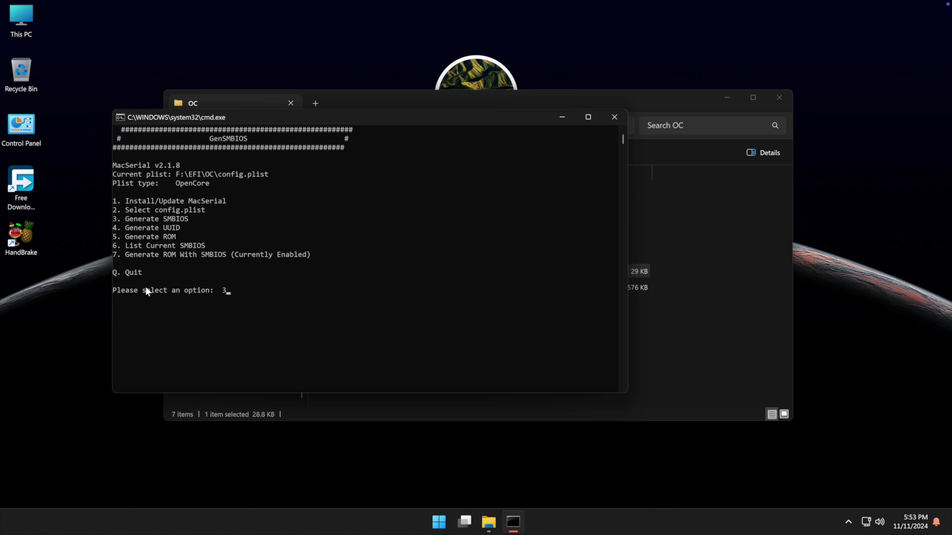
Generate SMBIOS data for an iMac model with option 3 and close the OC folder window
key("Return")
type("iMac1")
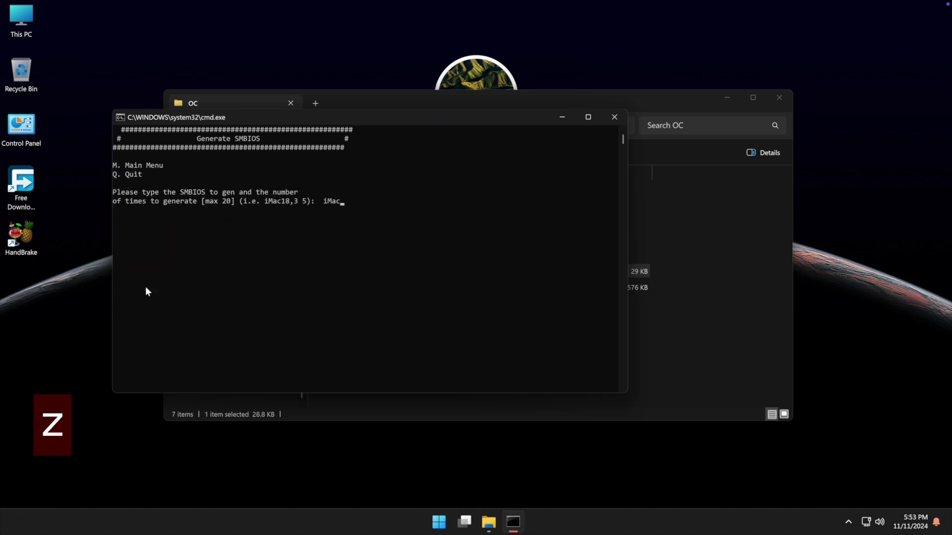
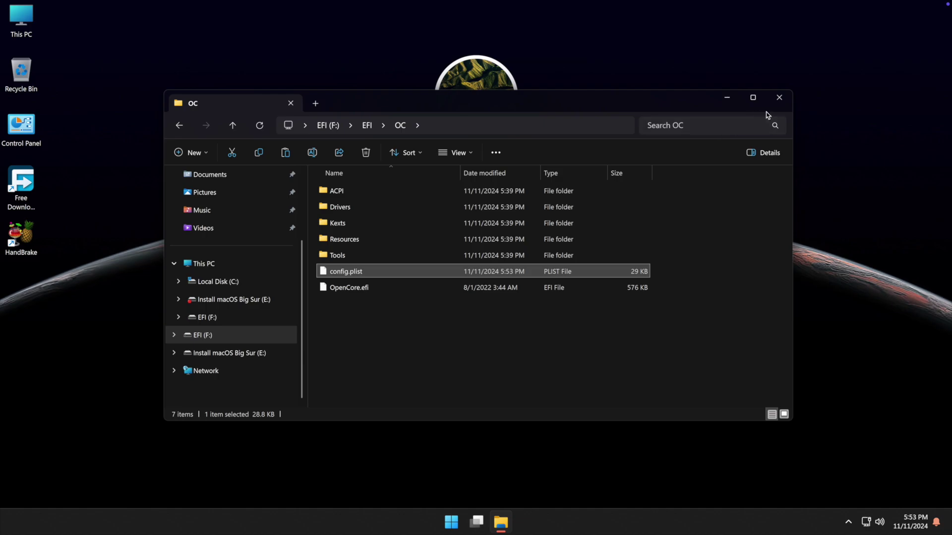
left_click(779, 98)
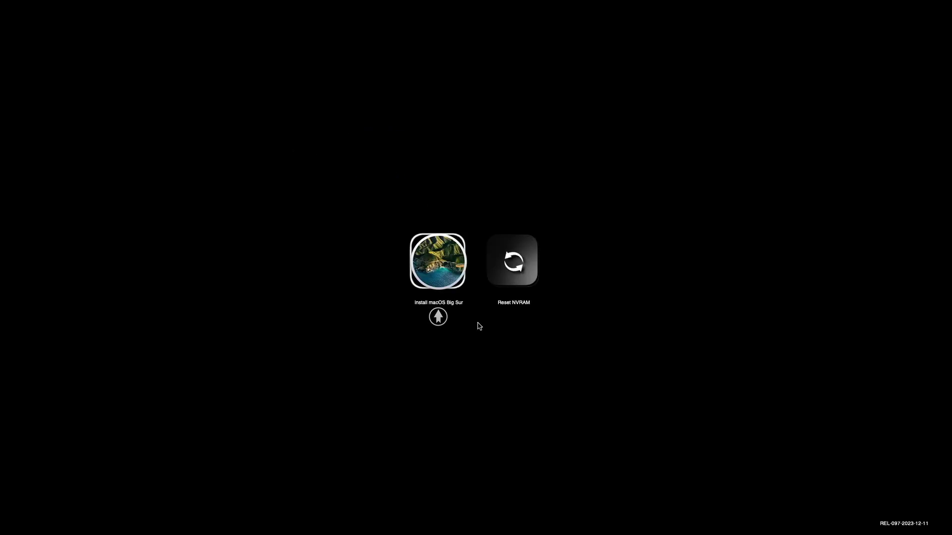
Boot Install macOS Big Sur from the boot picker and open Disk Utility with all devices shown
key("Return")
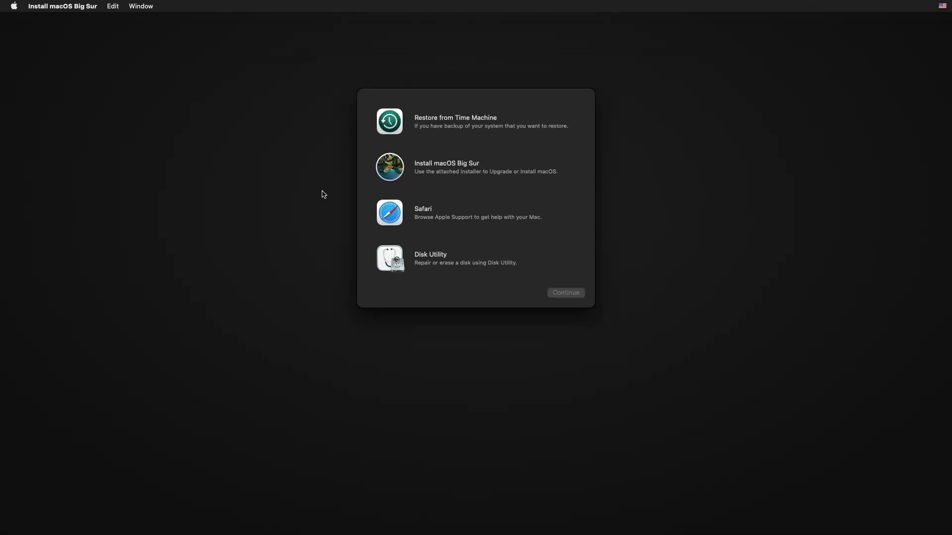
left_click(471, 257)
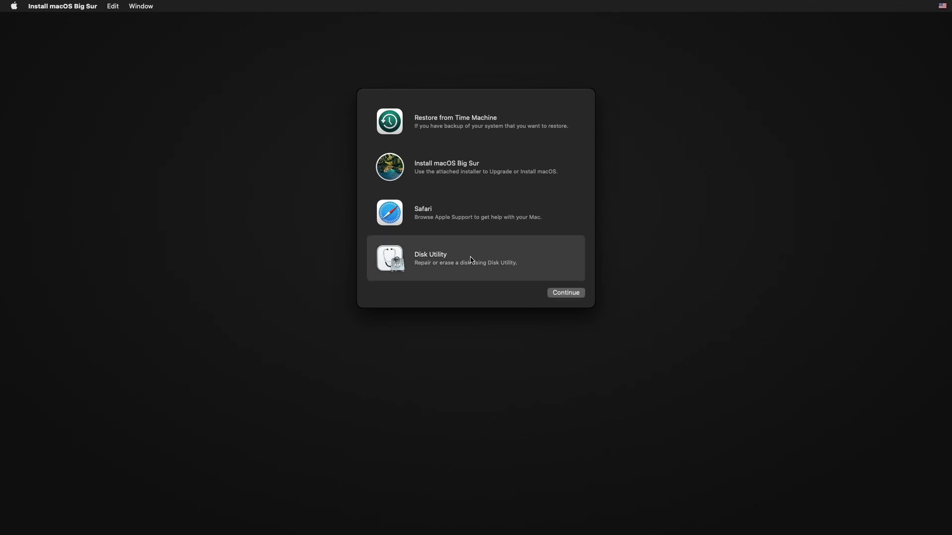
left_click(568, 295)
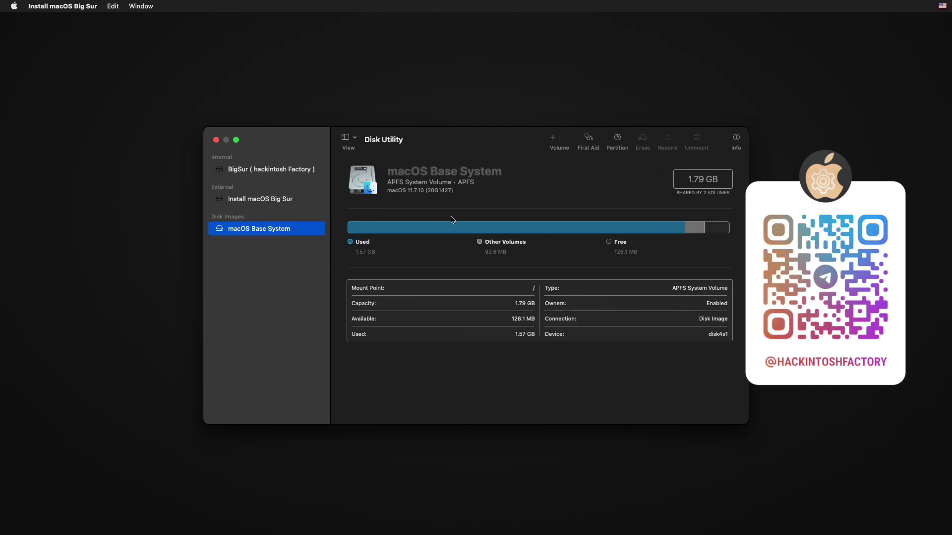
left_click(346, 141)
left_click(375, 178)
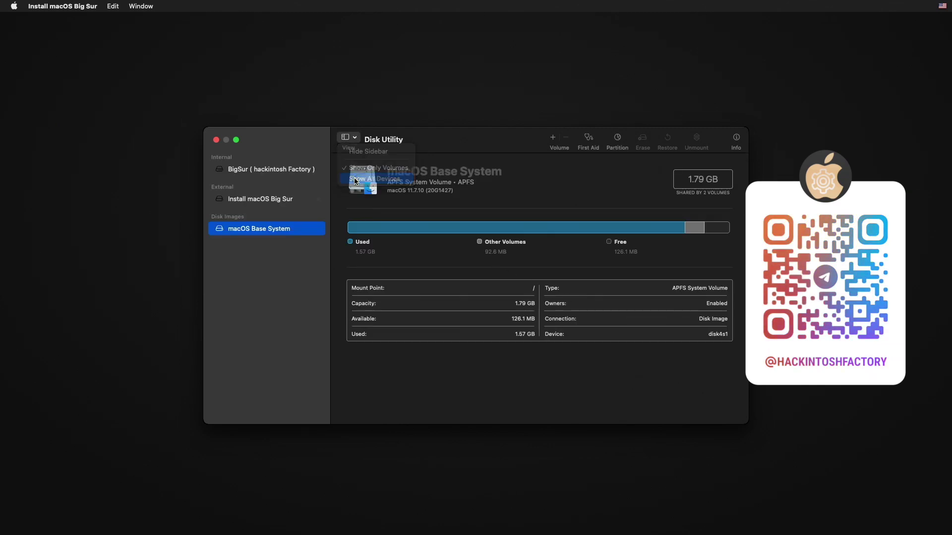
Erase the internal Hitachi HCS721050CLA362 disk as "BigSur (Hackintosh Factory)" with APFS and GUID Partition Map, and close Disk Utility
left_click(301, 171)
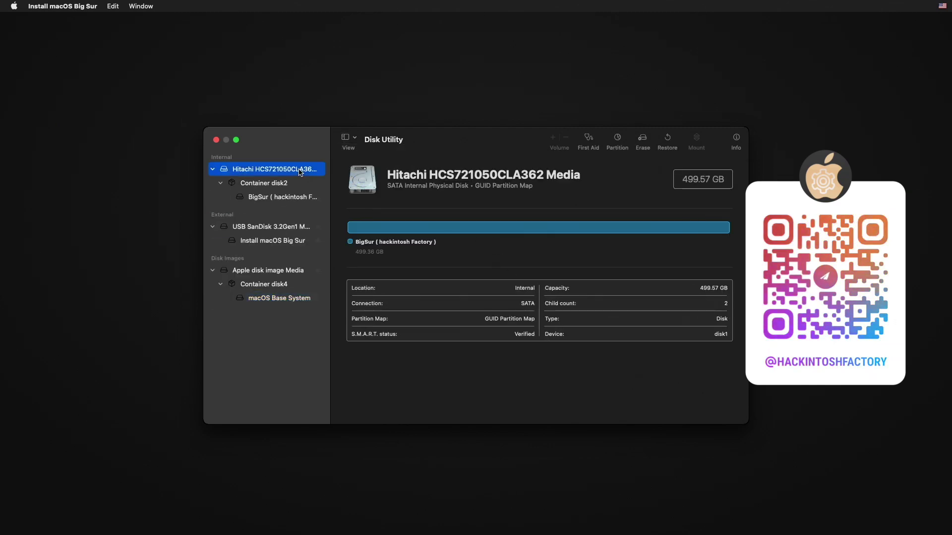
left_click(642, 139)
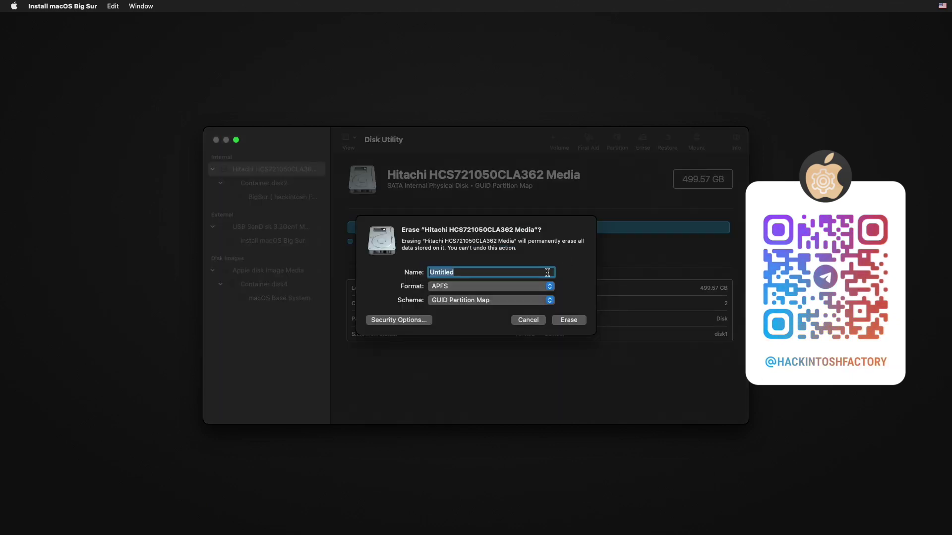
type("BigSur")
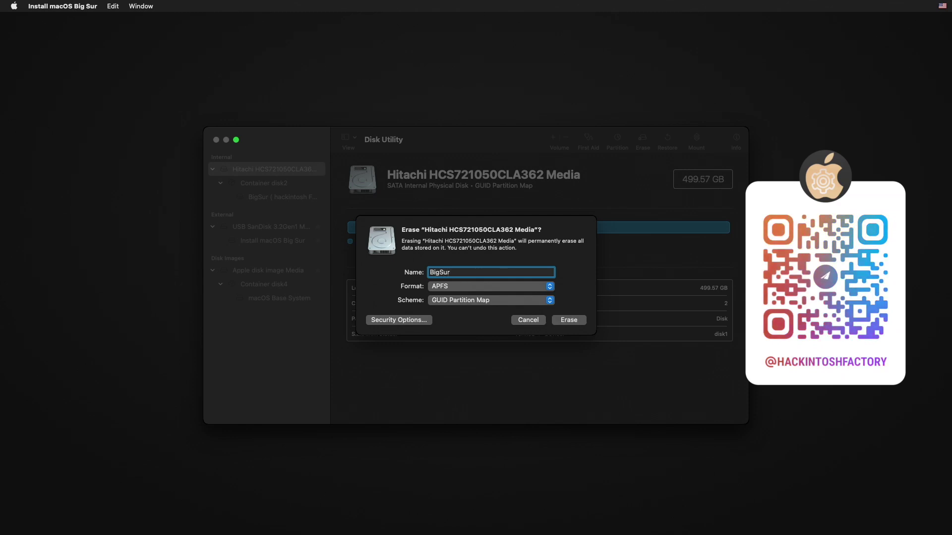
type(" (")
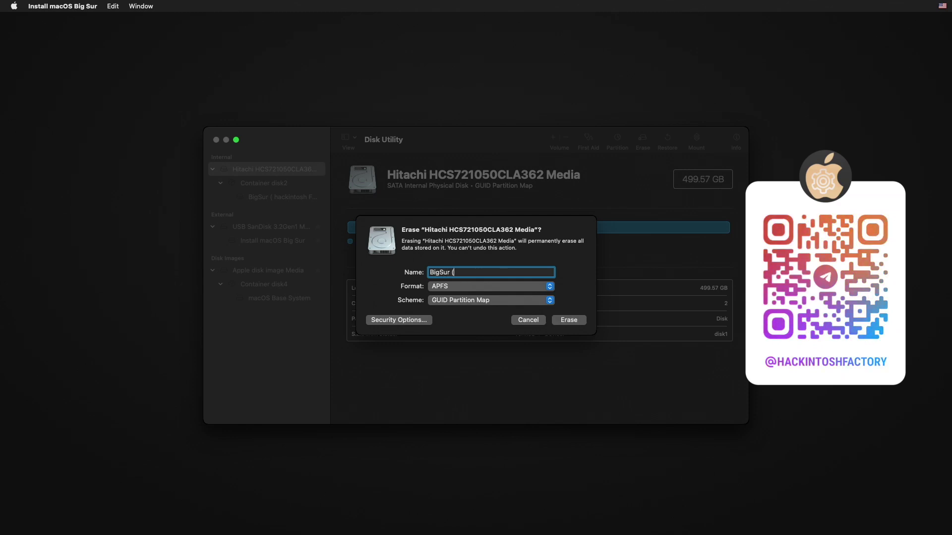
type("Hackinto")
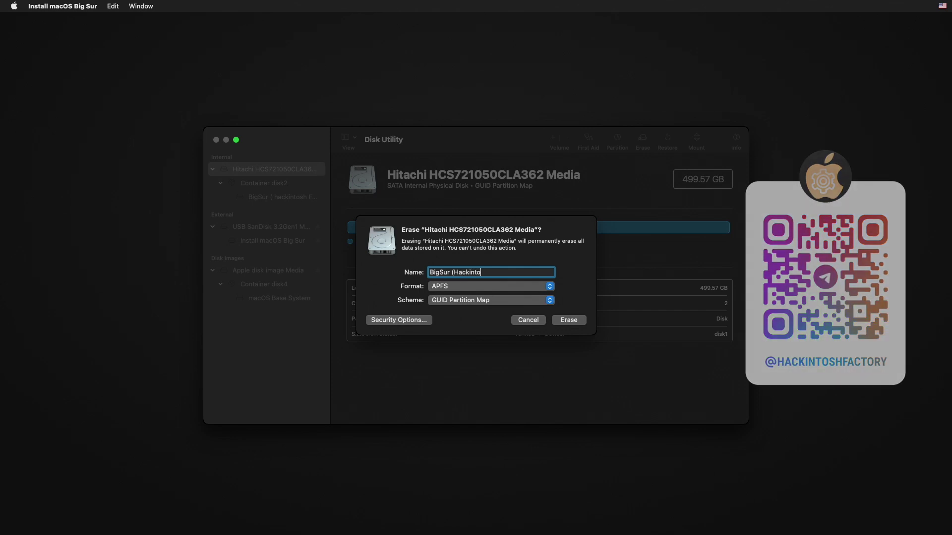
type("sh F")
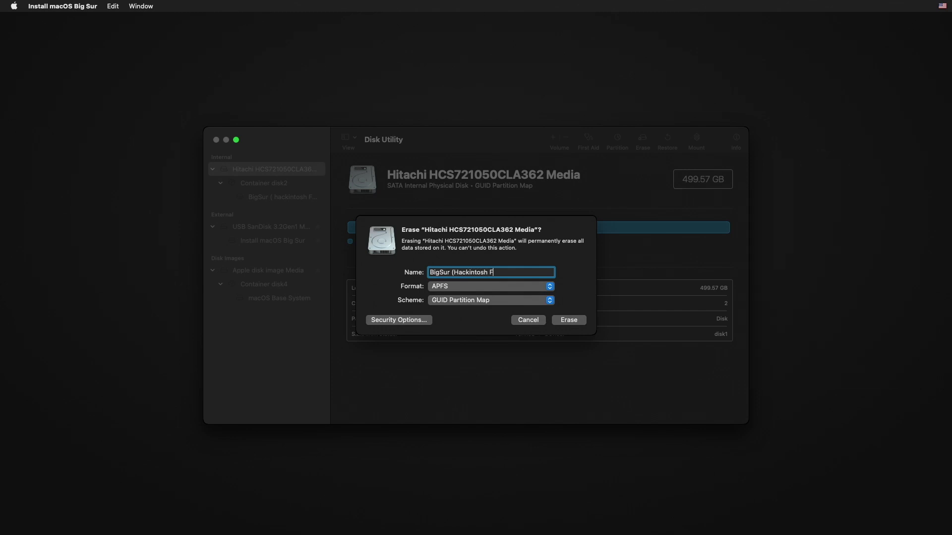
type("actory")
left_click(580, 323)
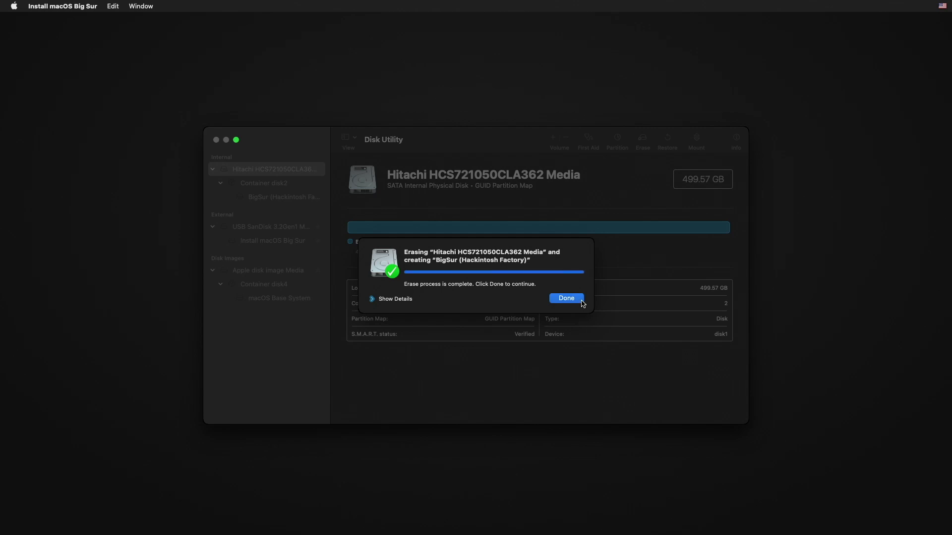
left_click(566, 299)
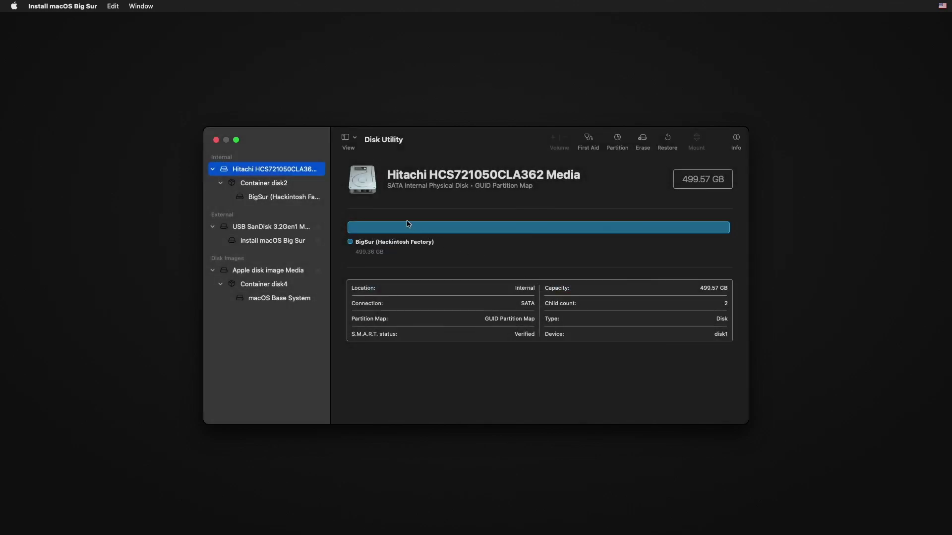
left_click(216, 140)
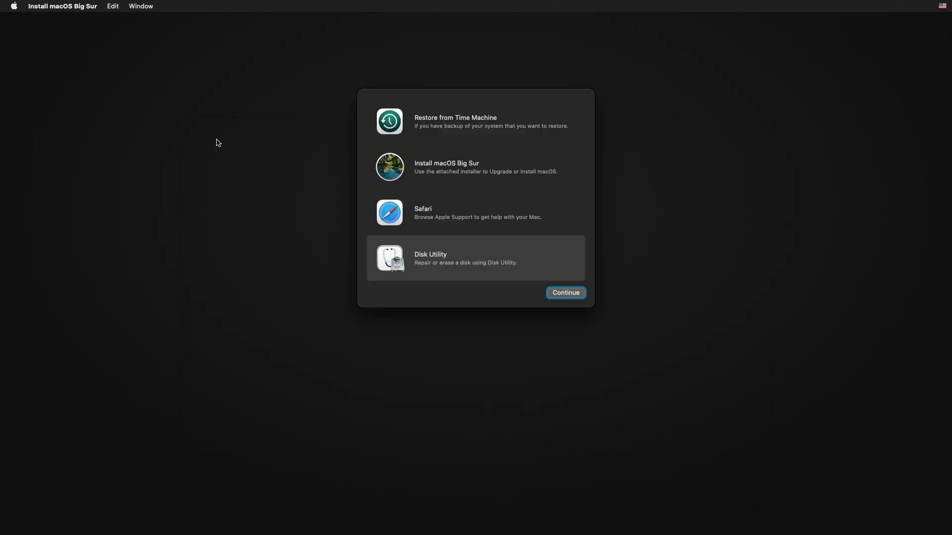
Start the macOS Big Sur installation, accept the license agreement, and install onto the BigSur (Hackintosh Factory) disk
left_click(424, 174)
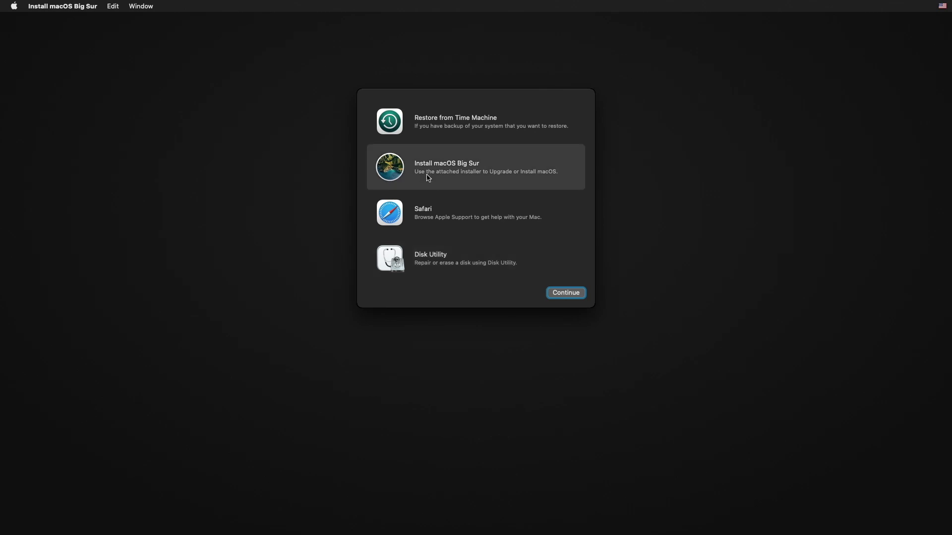
left_click(581, 296)
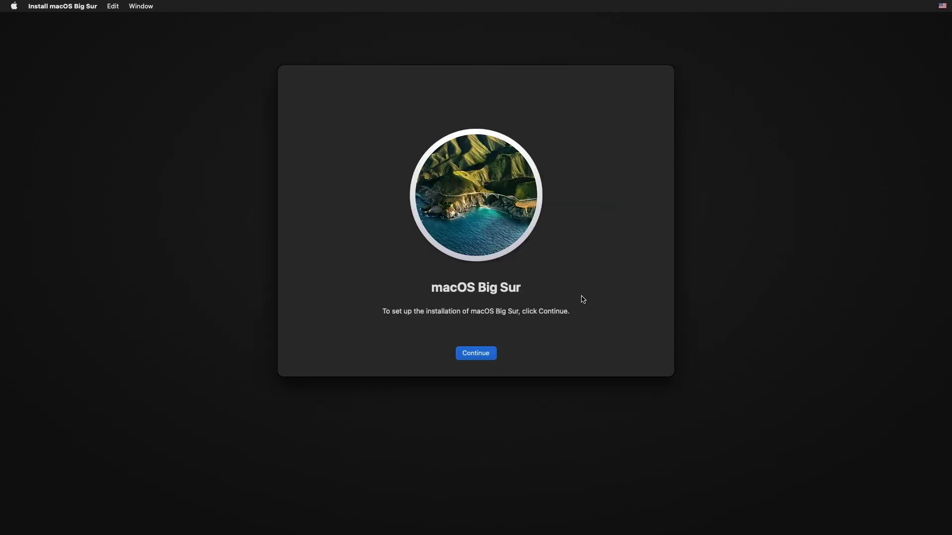
left_click(489, 355)
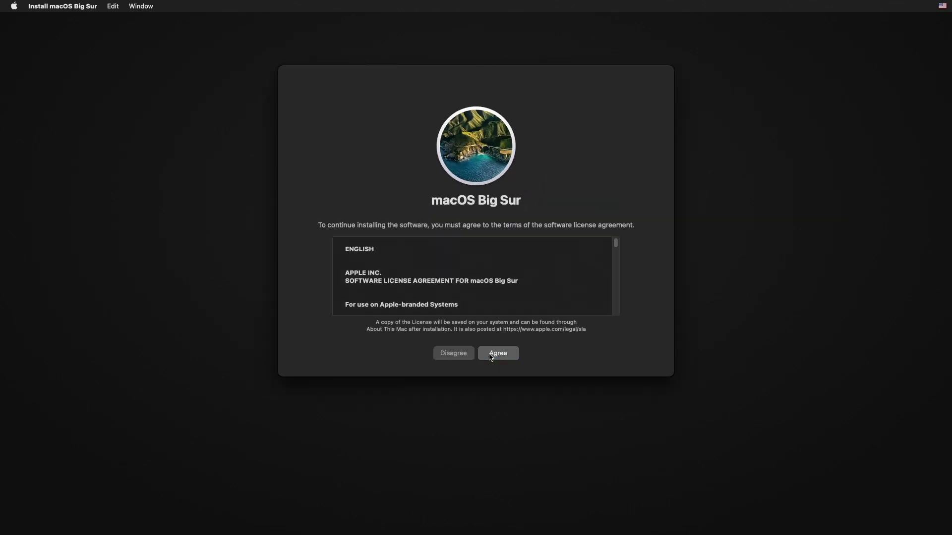
left_click(504, 358)
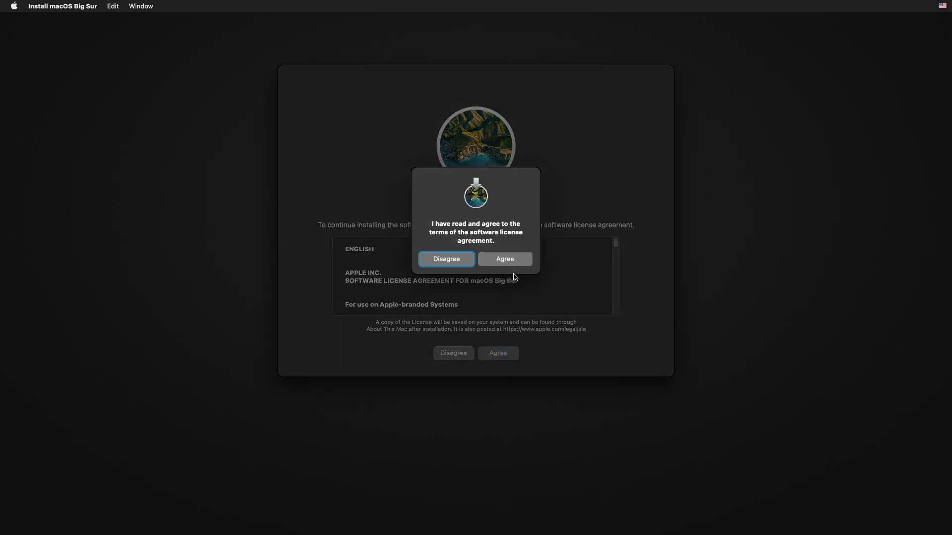
left_click(519, 263)
left_click(442, 290)
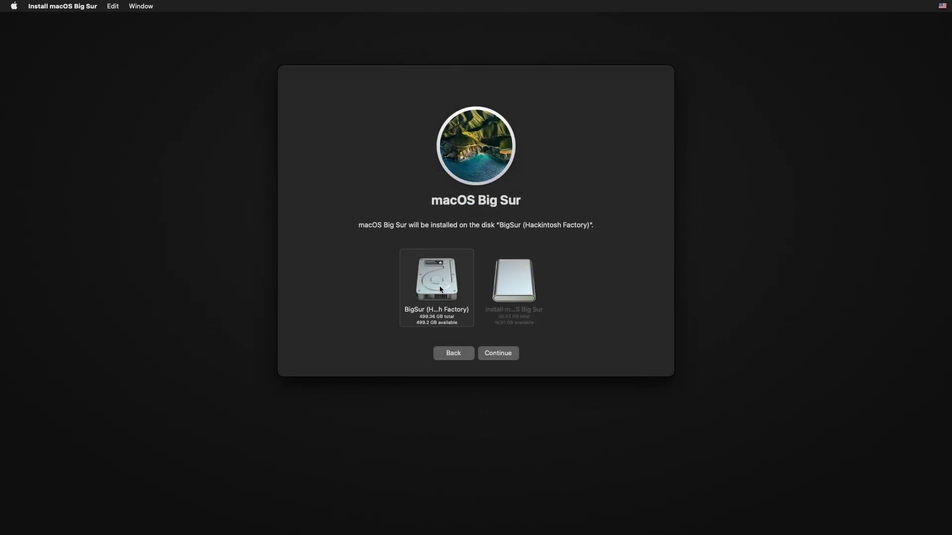
left_click(512, 360)
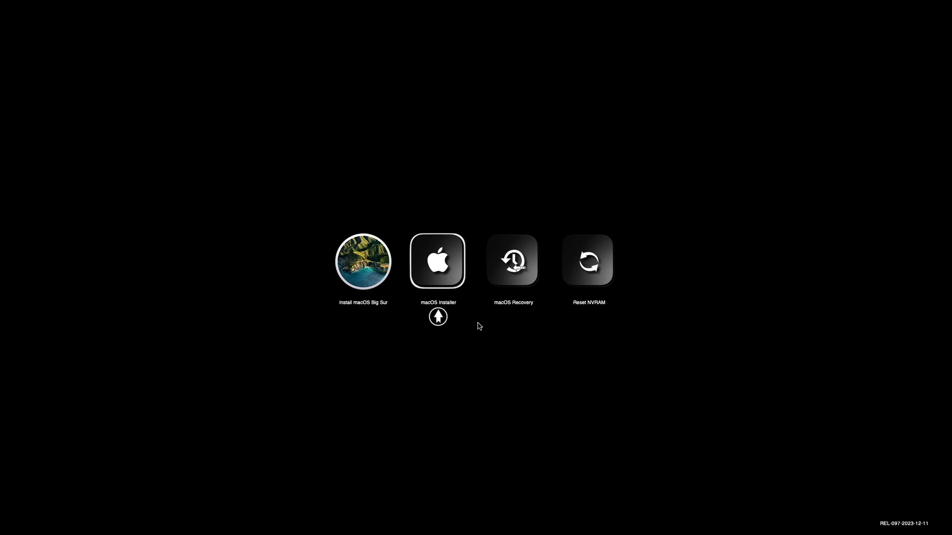
Boot the preselected entry, starting with macOS Installer, at each restart to continue the installation
key("Return")
key("Return")
key("Return")
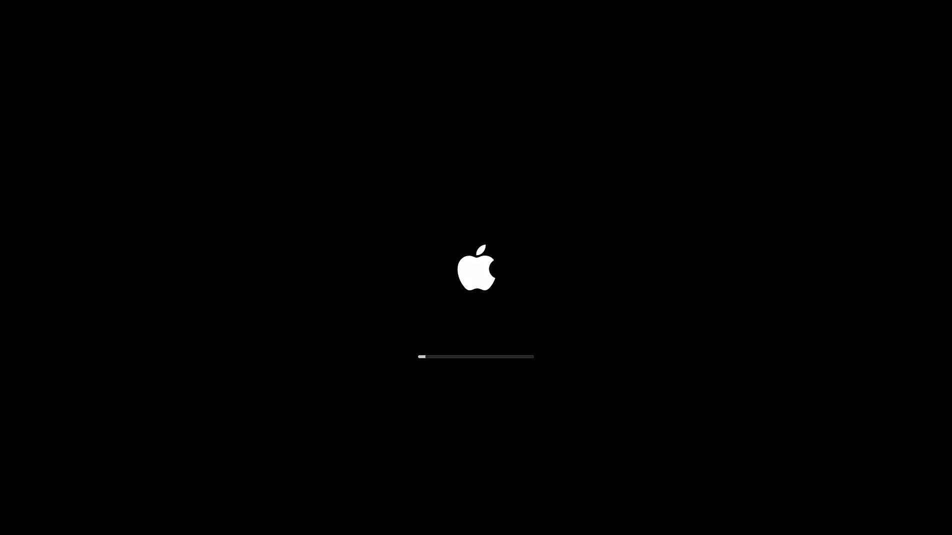
Choose United States as the country or region and continue to the language settings
key("q")
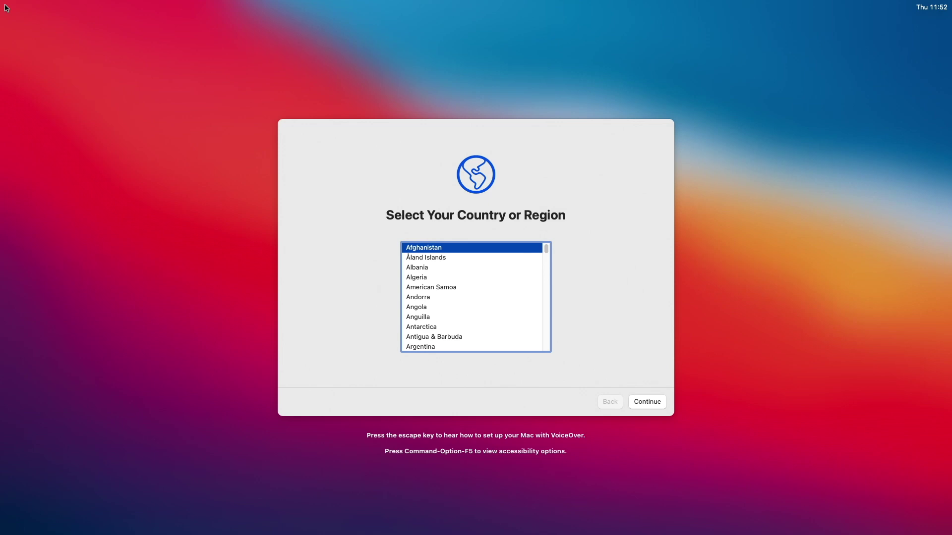
key("u")
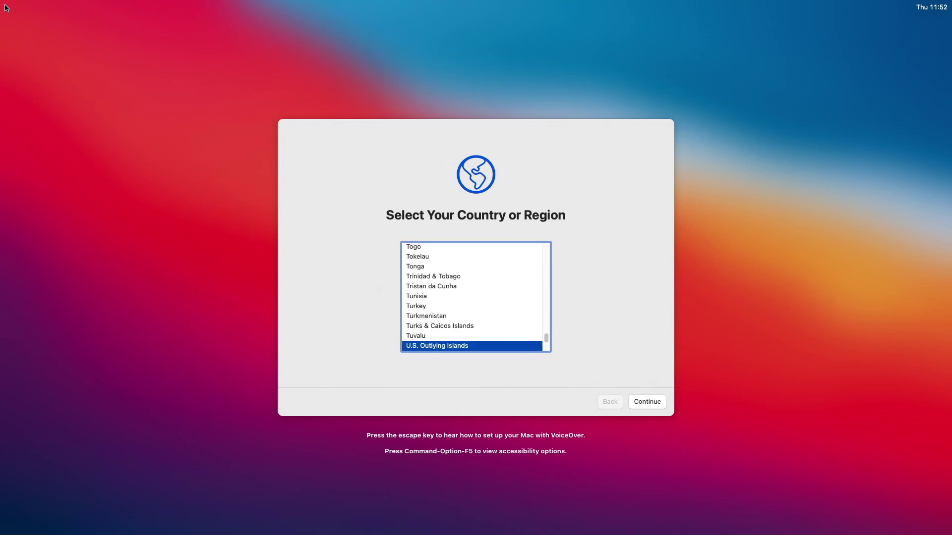
key("Down")
key("Down")
key("Down")
key("Down")
key("Down")
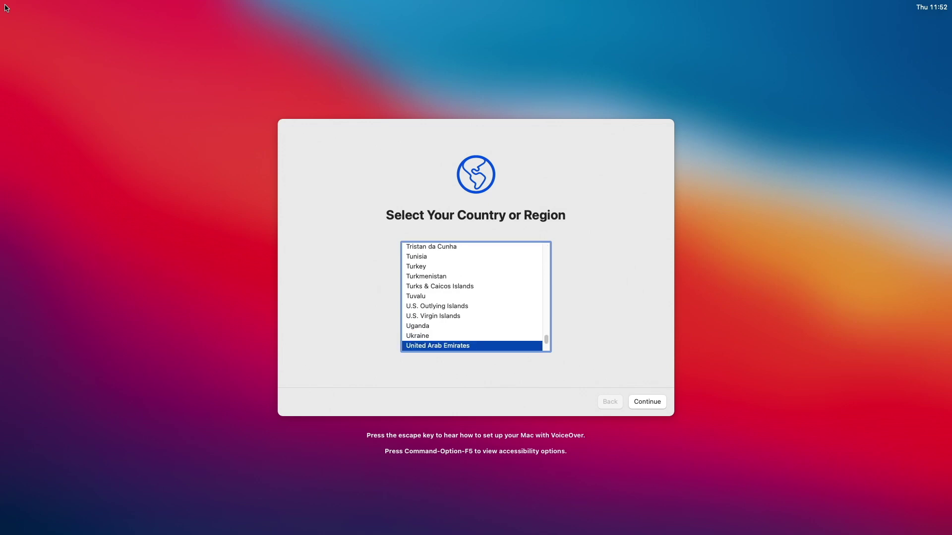
key("Down")
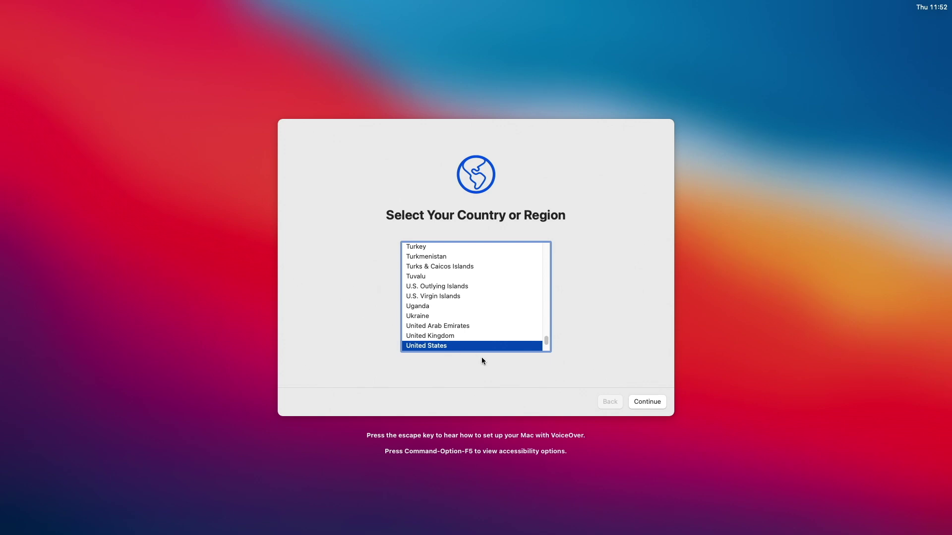
left_click(641, 401)
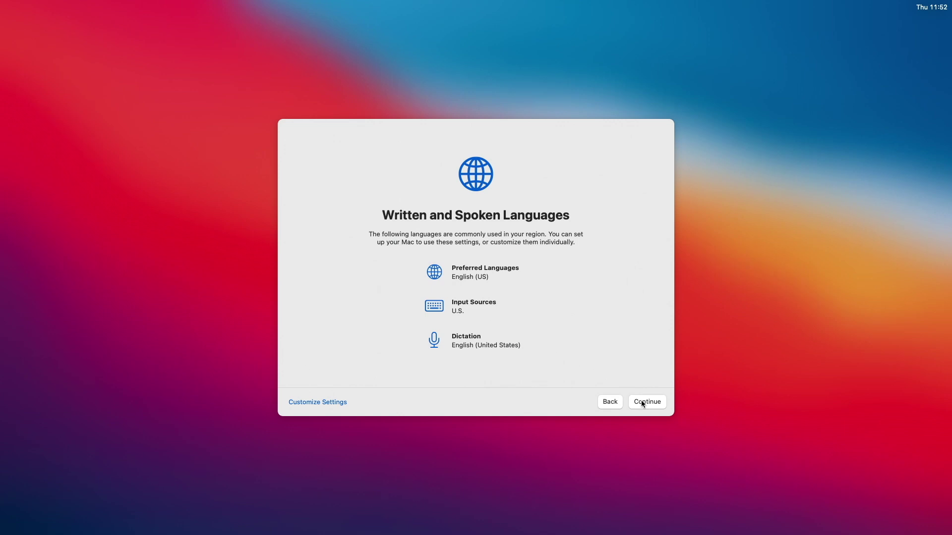
Accept the English (US) language settings, continue without accessibility or migration options, and reach the Apple ID sign-in
left_click(642, 403)
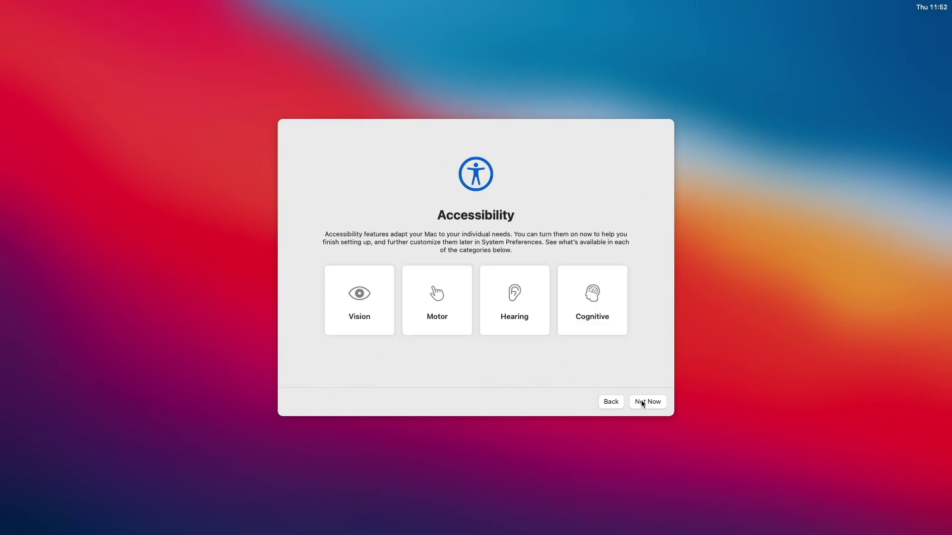
left_click(641, 400)
left_click(641, 401)
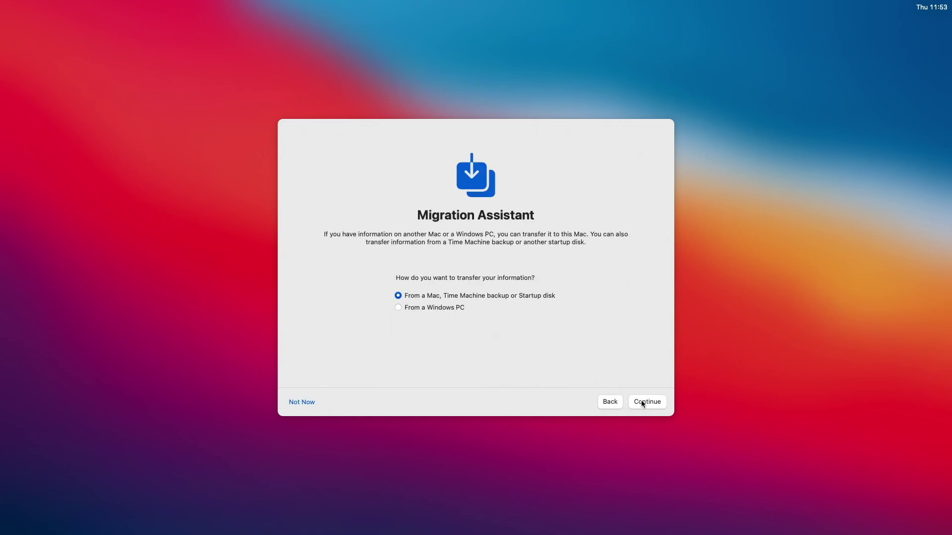
left_click(312, 406)
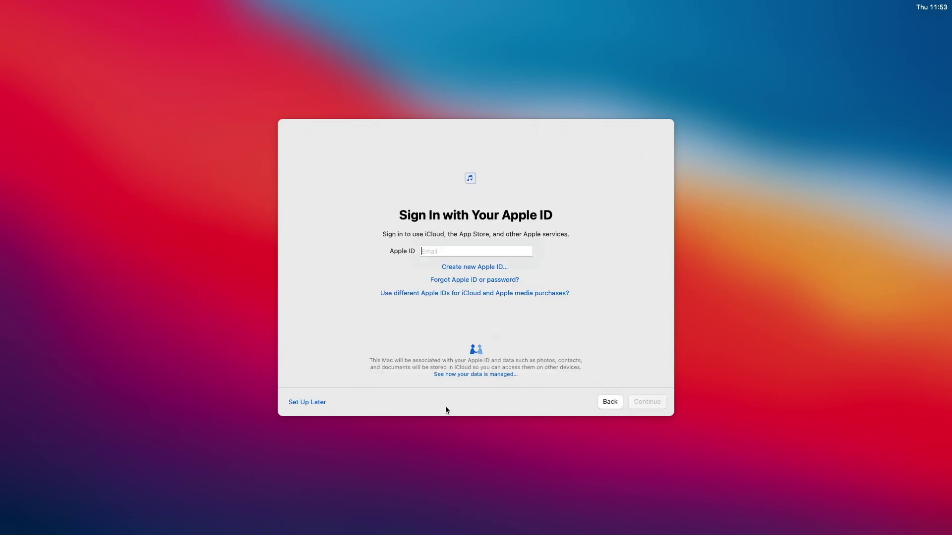
Skip signing in with an Apple ID and agree to the macOS Software License Agreement
left_click(308, 403)
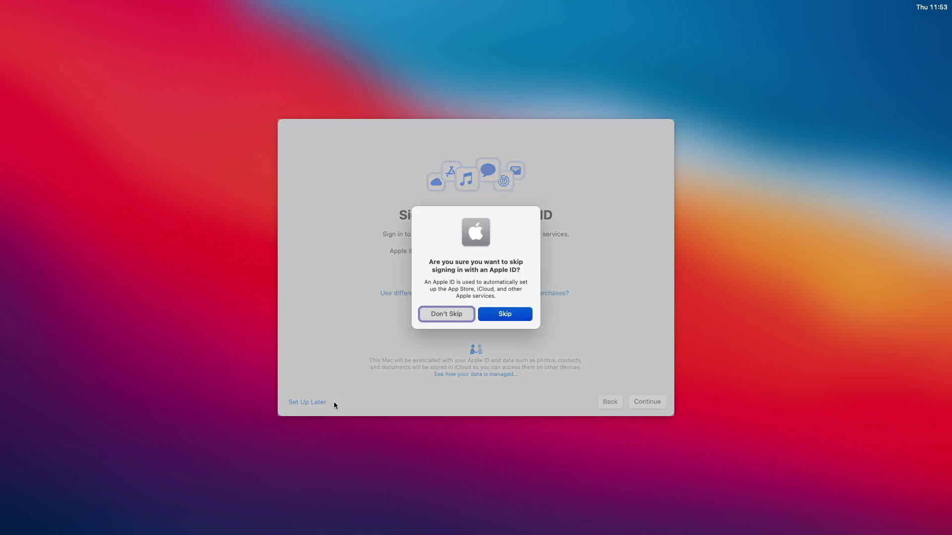
left_click(511, 314)
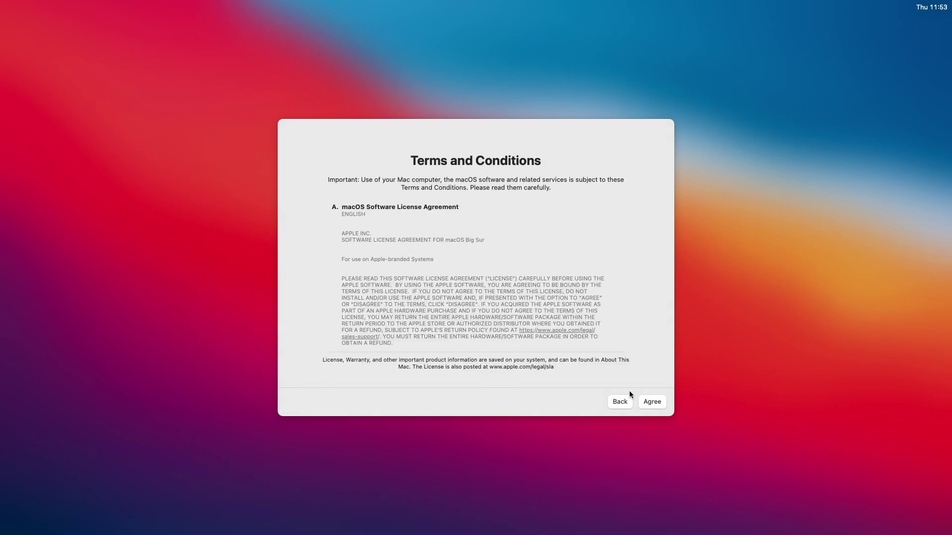
left_click(653, 402)
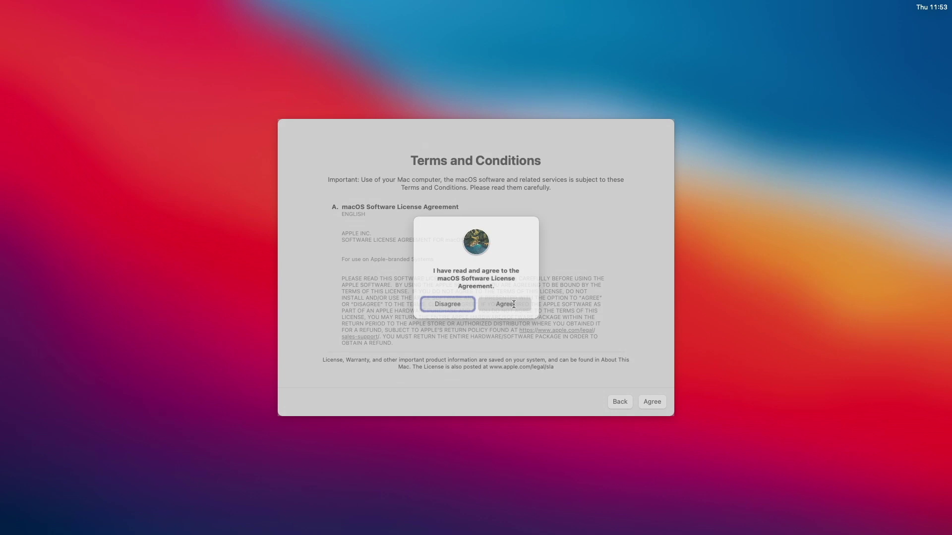
left_click(513, 306)
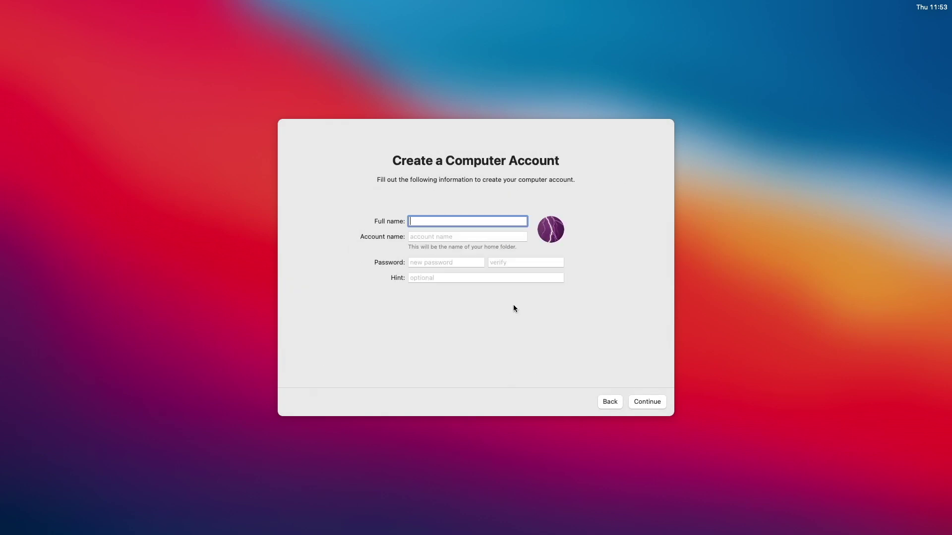
Create the computer account with the full name "Hackintosh Factory Youtube", entering and verifying the account password
type("Hackintosh Factory Youtub")
key("Tab")
key("Tab")
type("••••••")
key("Tab")
type("••••••")
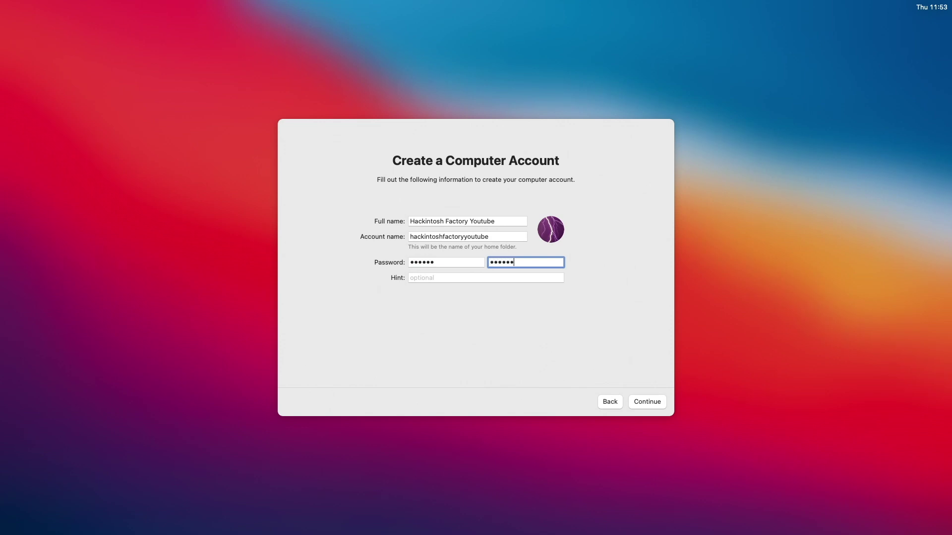
left_click(657, 402)
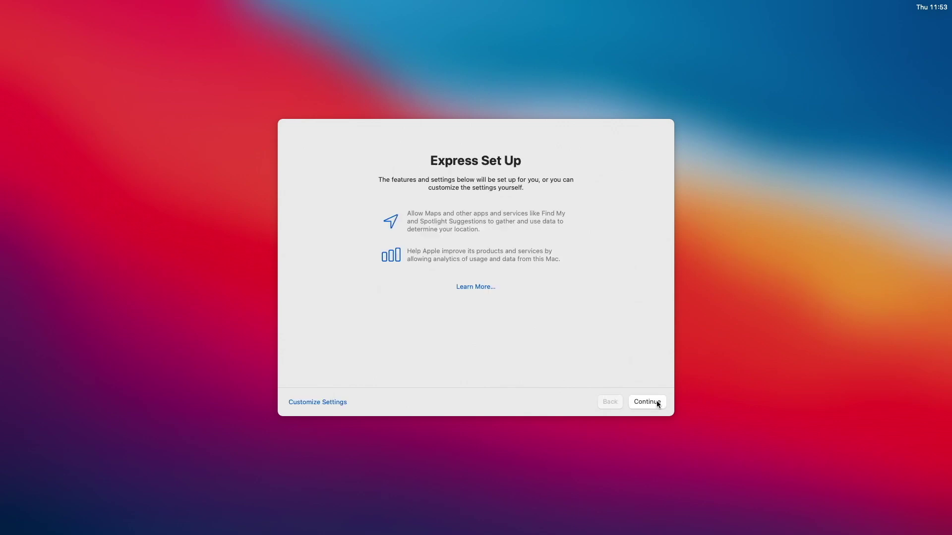
Finish the setup with Express Set Up and Screen Time accepted, Ask Siri turned off, and the Dark look selected
left_click(658, 404)
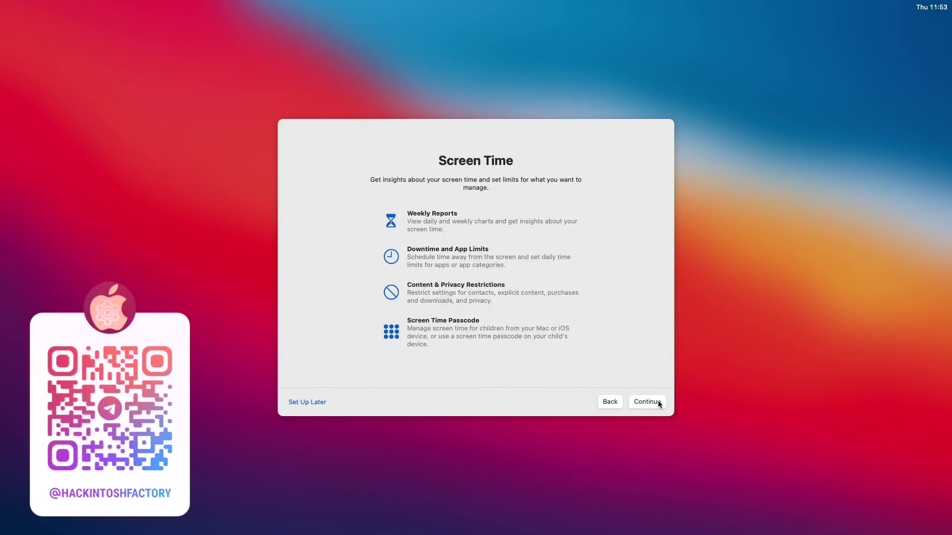
left_click(660, 404)
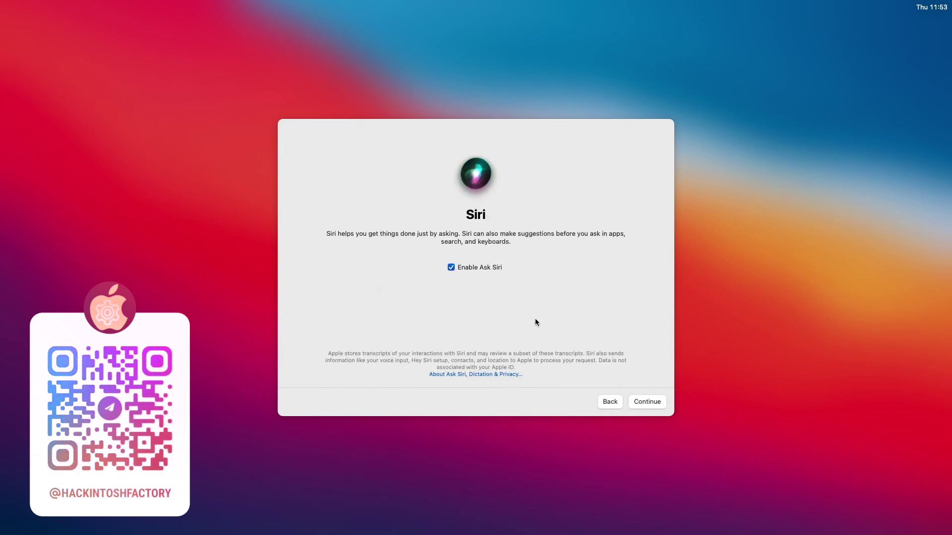
left_click(488, 271)
left_click(640, 404)
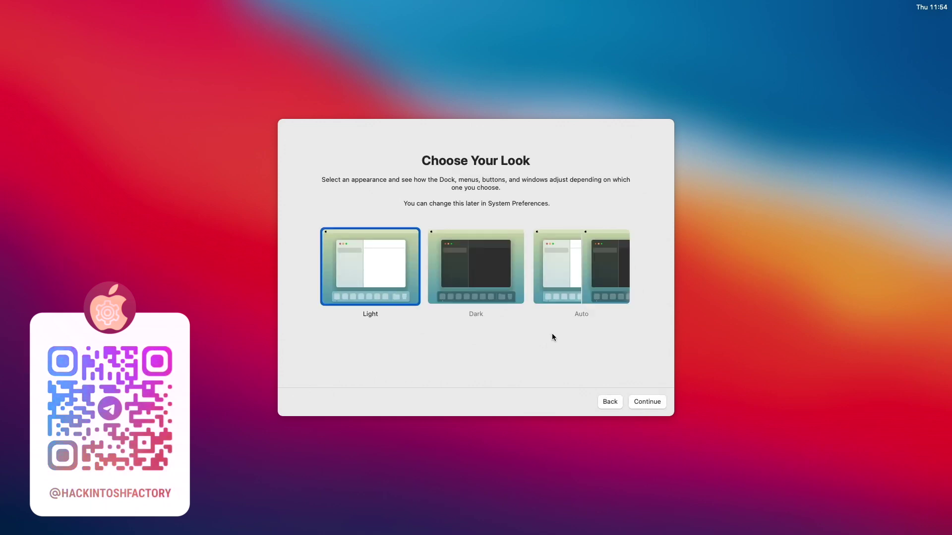
left_click(498, 299)
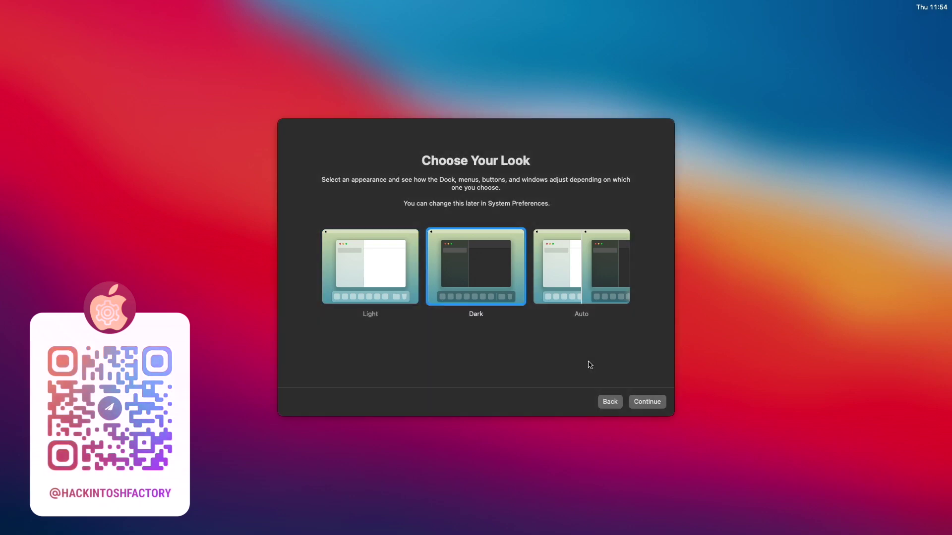
left_click(656, 405)
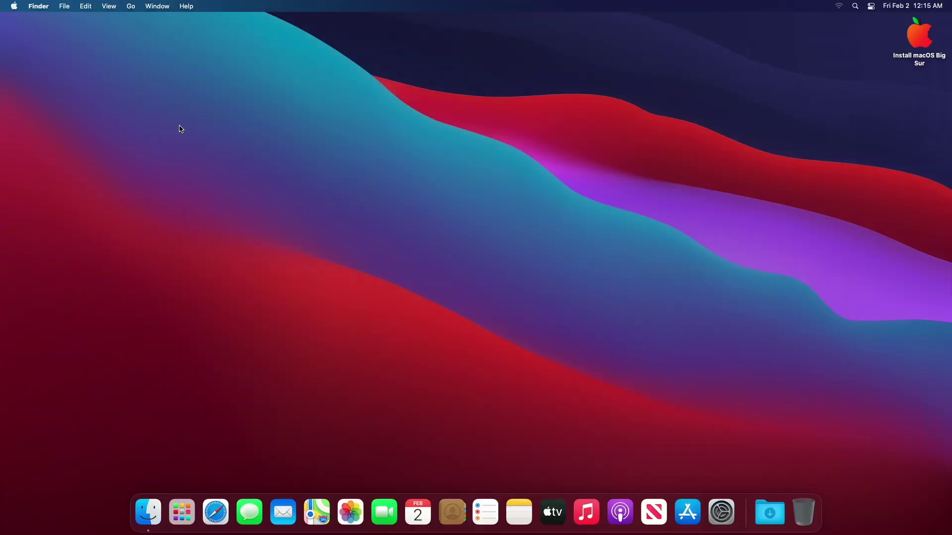
Open About This Mac to examine the installed macOS version and hardware overview
left_click(15, 8)
left_click(20, 21)
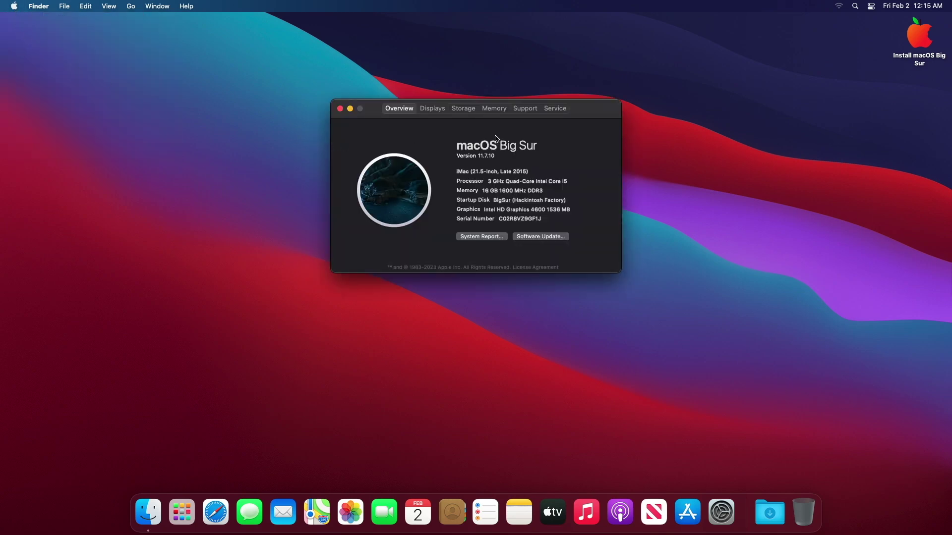
Launch Clover Configurator from the FILES folder on the Install macOS Big Sur volume and open its Mount EFI tool
double_click(912, 42)
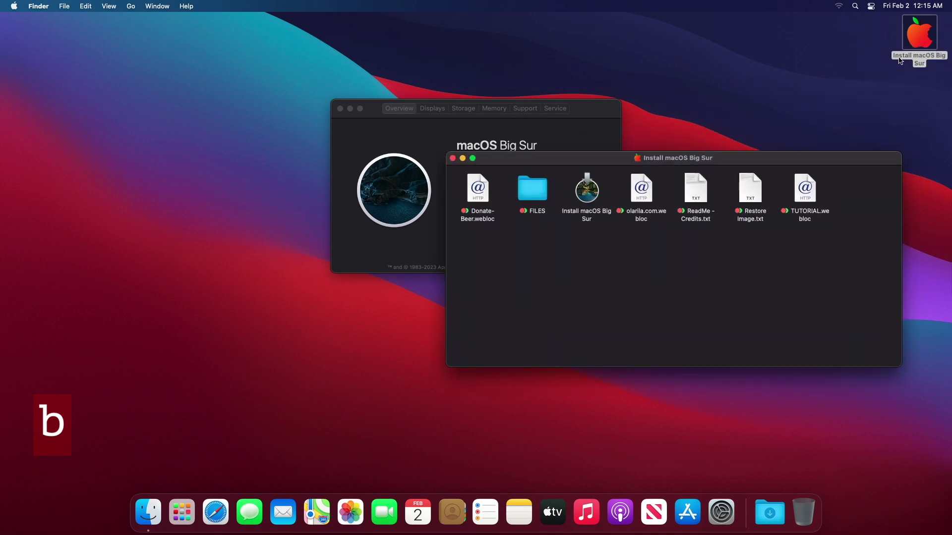
double_click(532, 190)
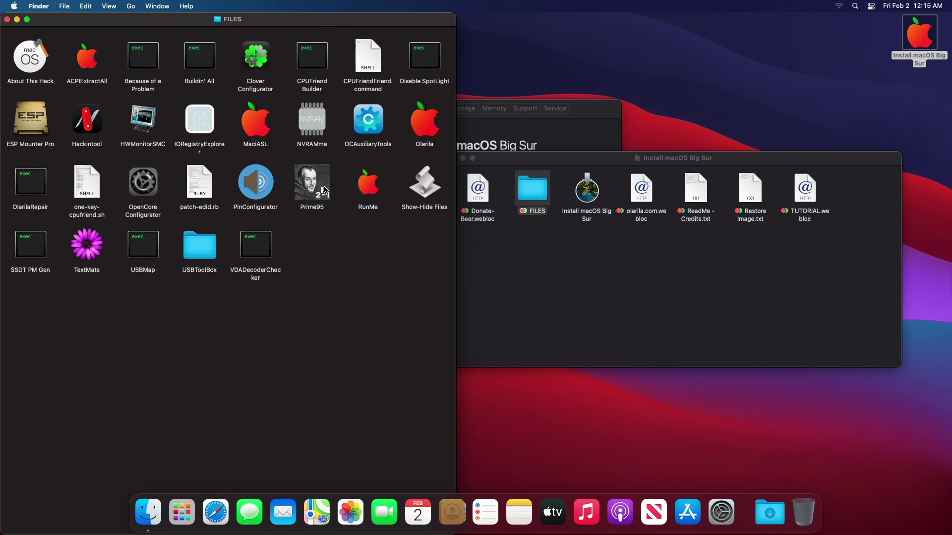
double_click(256, 56)
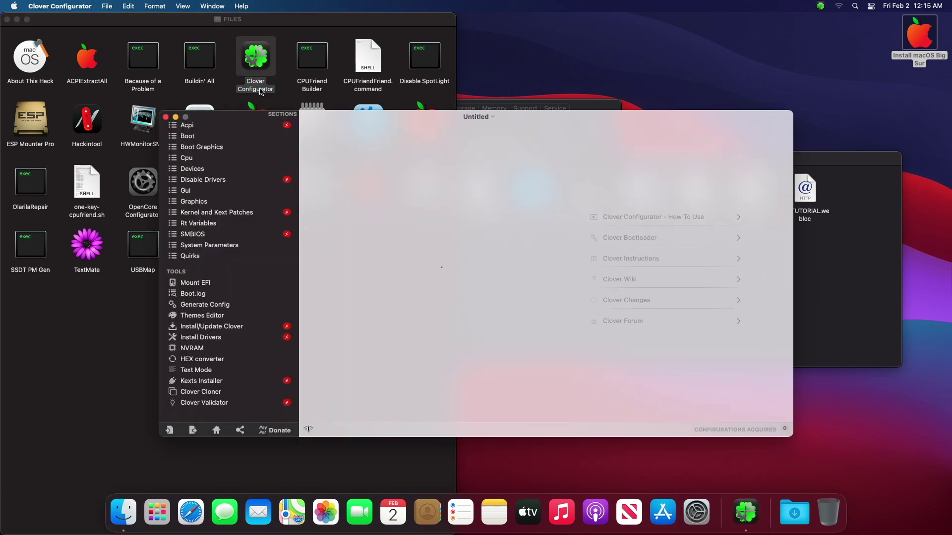
left_click(246, 287)
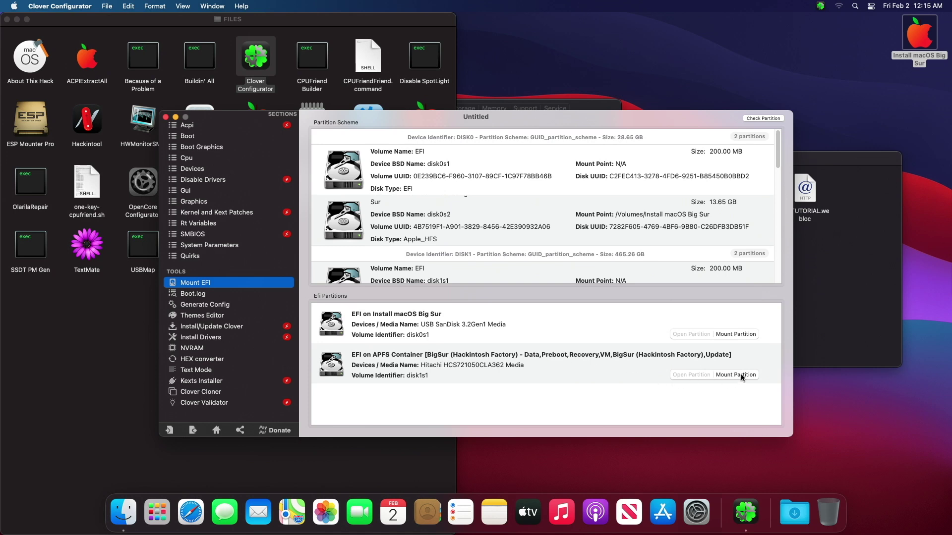
Mount the EFI partitions of the USB SanDisk installer and the internal Hitachi disk, authorizing with the account password
left_click(729, 342)
type("******")
key("Return")
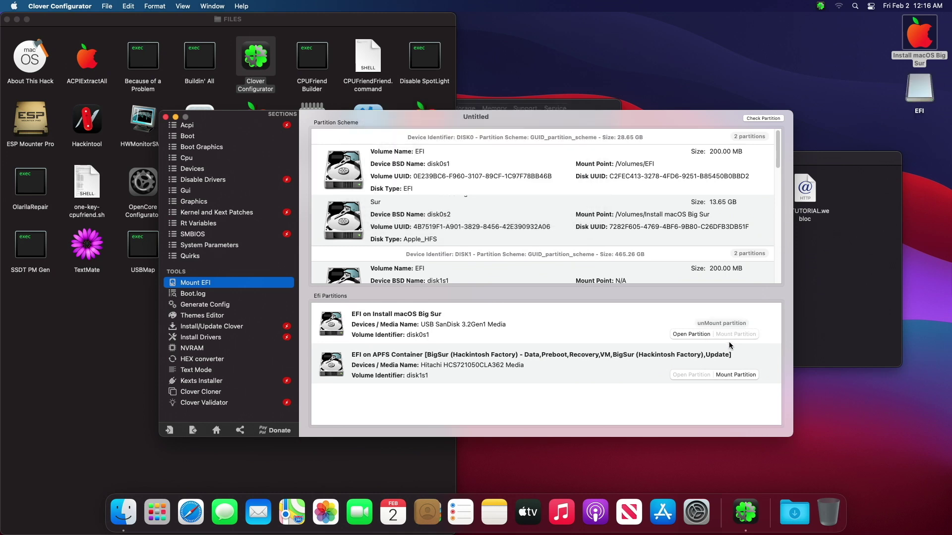
left_click(727, 376)
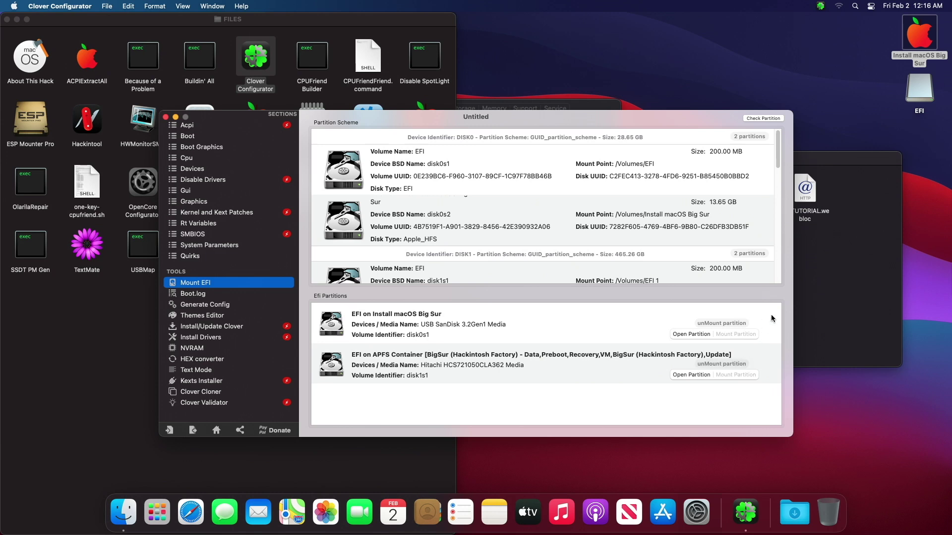
Open the USB installer's EFI volume in an enlarged Finder window and copy its EFI folder
double_click(918, 90)
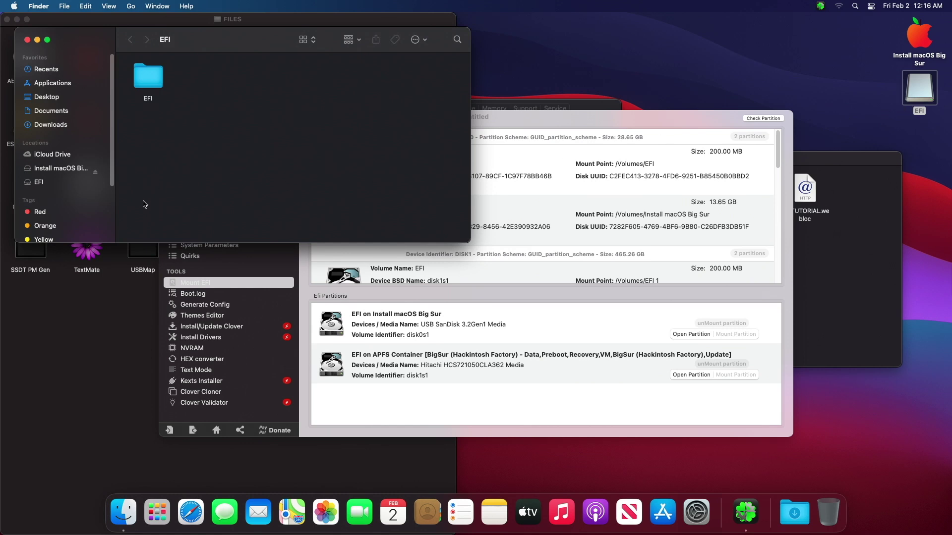
left_click_drag(151, 248, 133, 371)
left_click(78, 184)
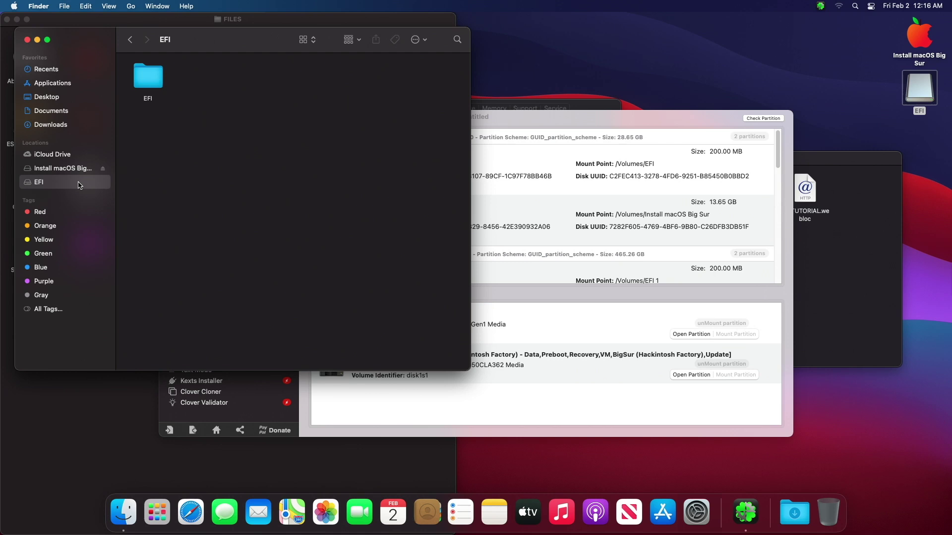
right_click(147, 82)
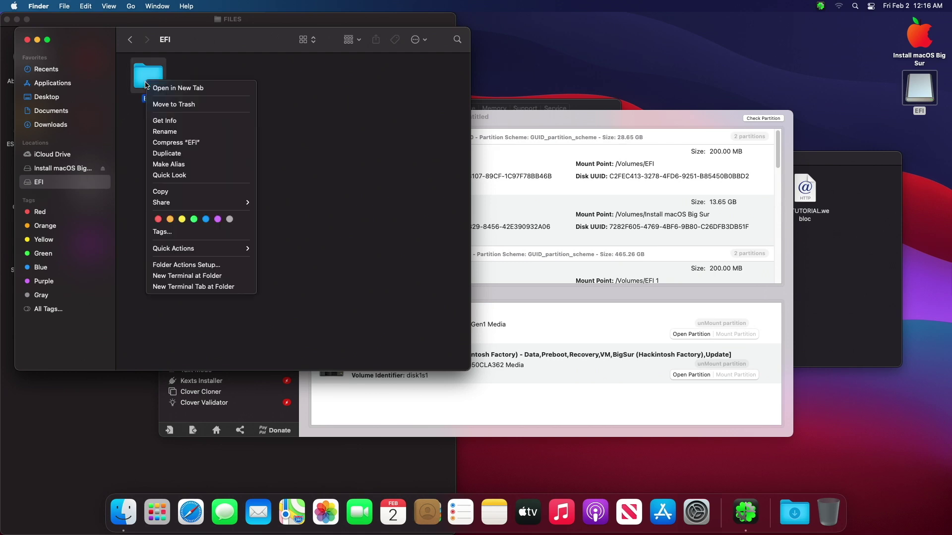
left_click(158, 192)
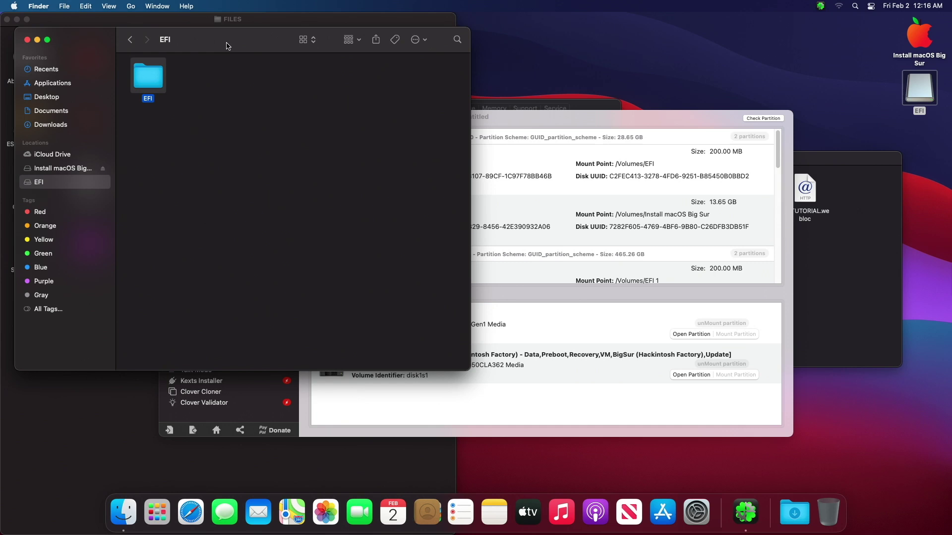
left_click_drag(224, 43, 235, 47)
Open the internal disk's EFI volume from the Computer location and permanently delete its existing EFI folder
left_click(131, 6)
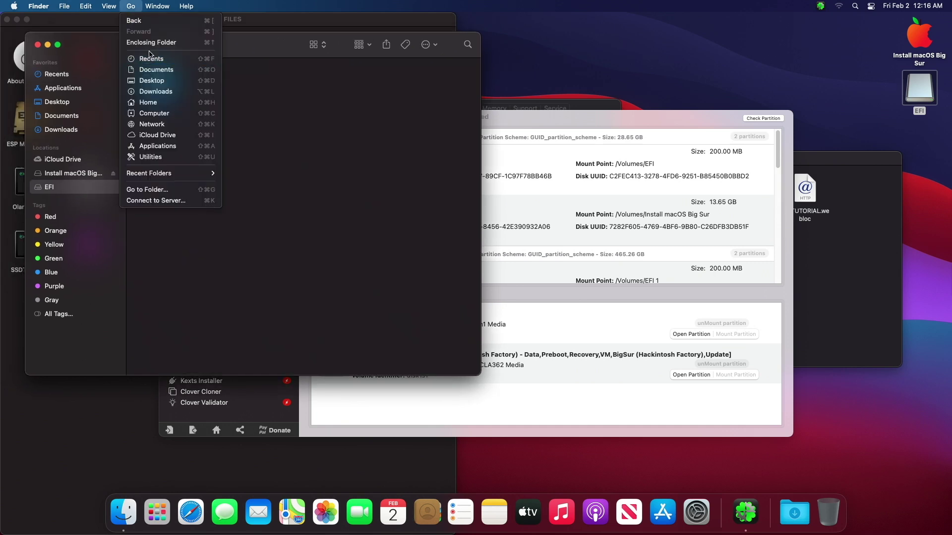
left_click(164, 114)
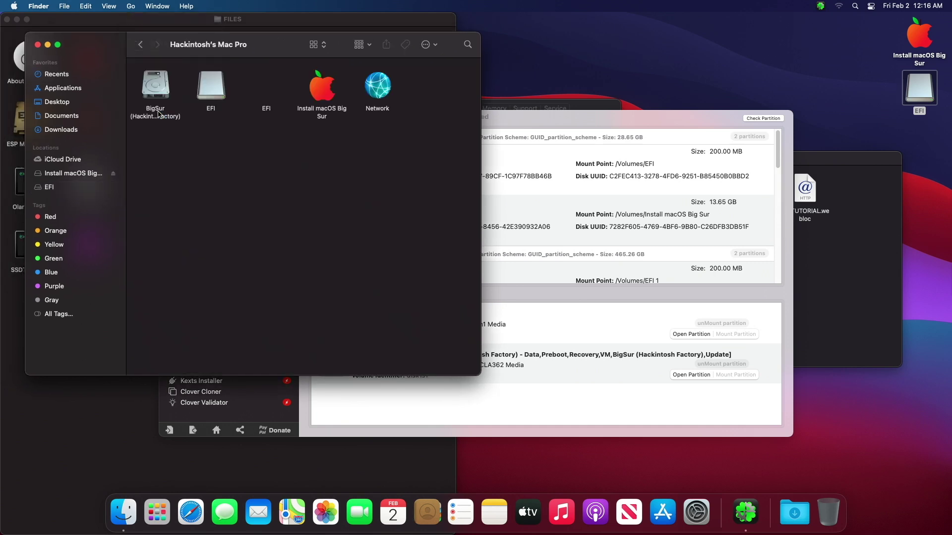
double_click(266, 94)
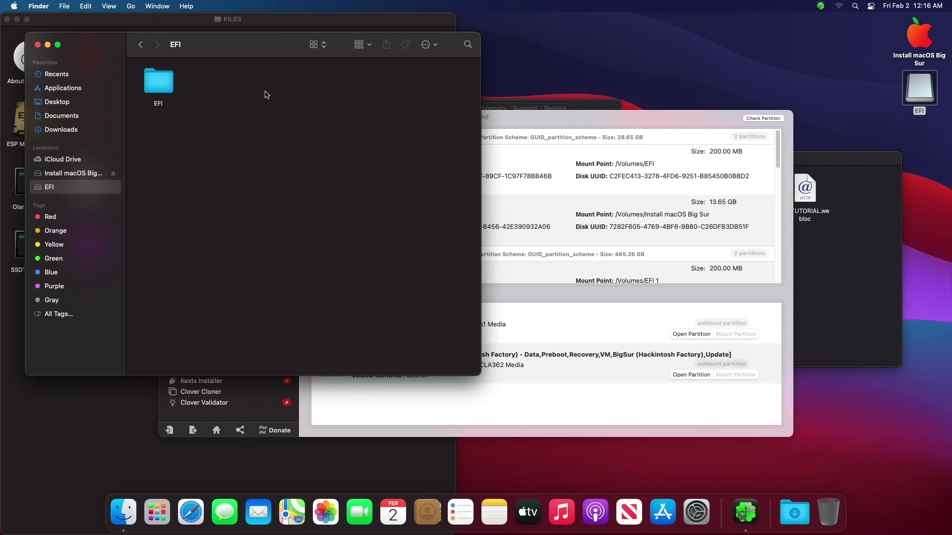
right_click(169, 87)
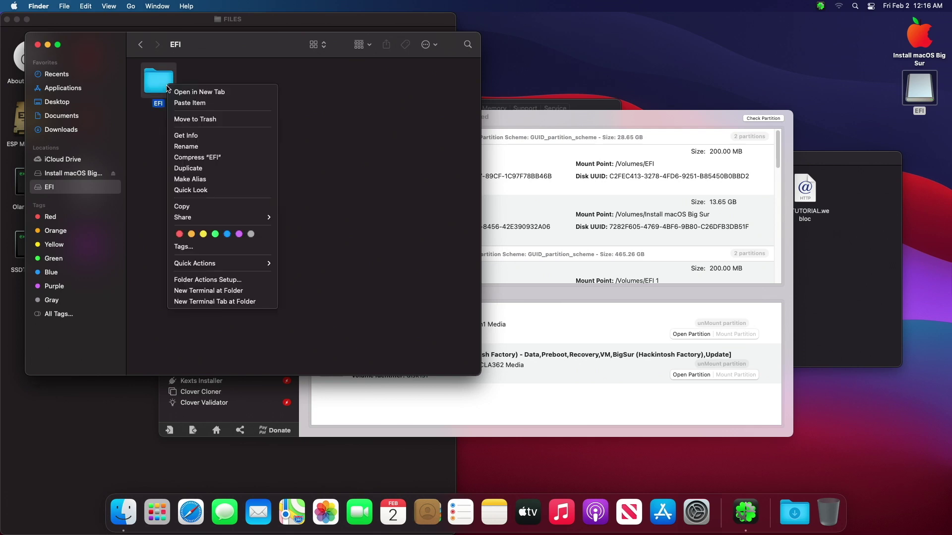
left_click(184, 119)
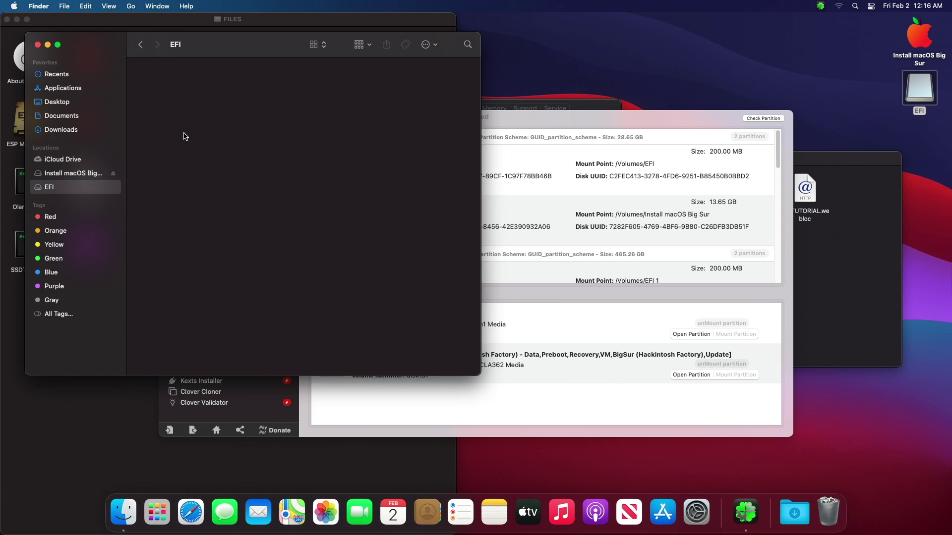
right_click(826, 514)
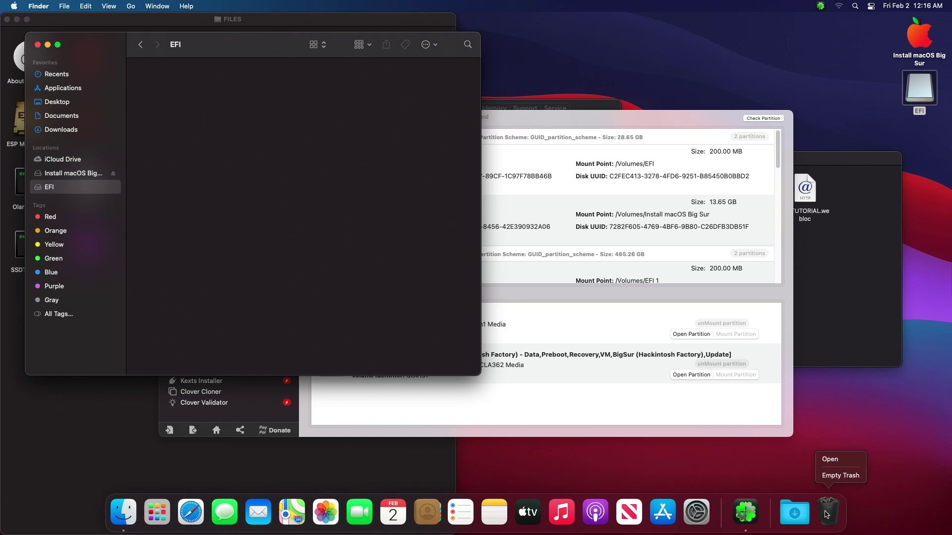
left_click(840, 475)
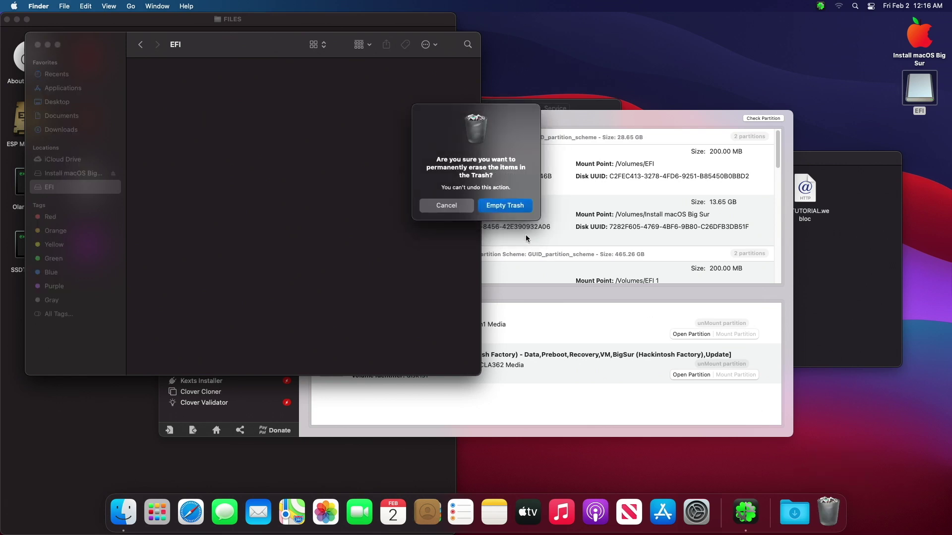
left_click(511, 206)
Open the USB installer's EFI volume in a second window and copy its EFI folder onto the internal disk's EFI volume
right_click(264, 180)
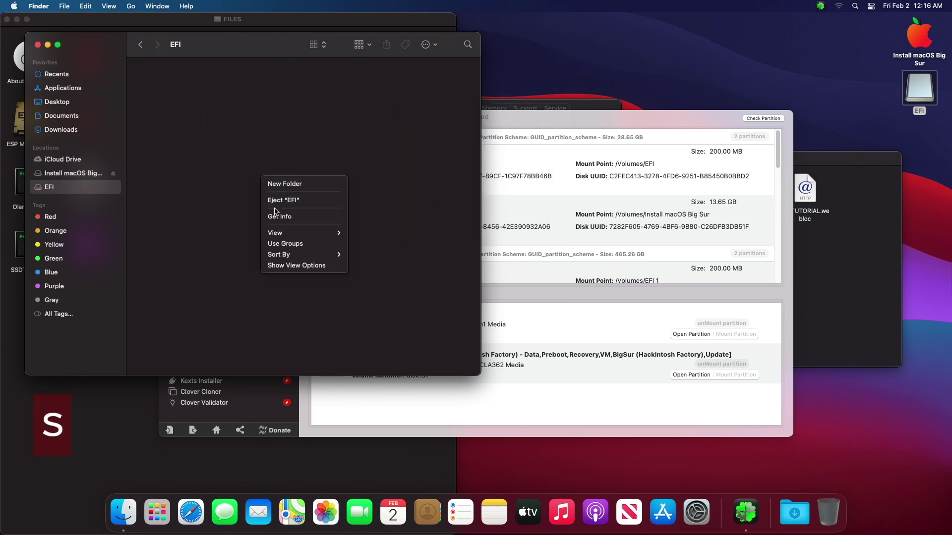
left_click(226, 211)
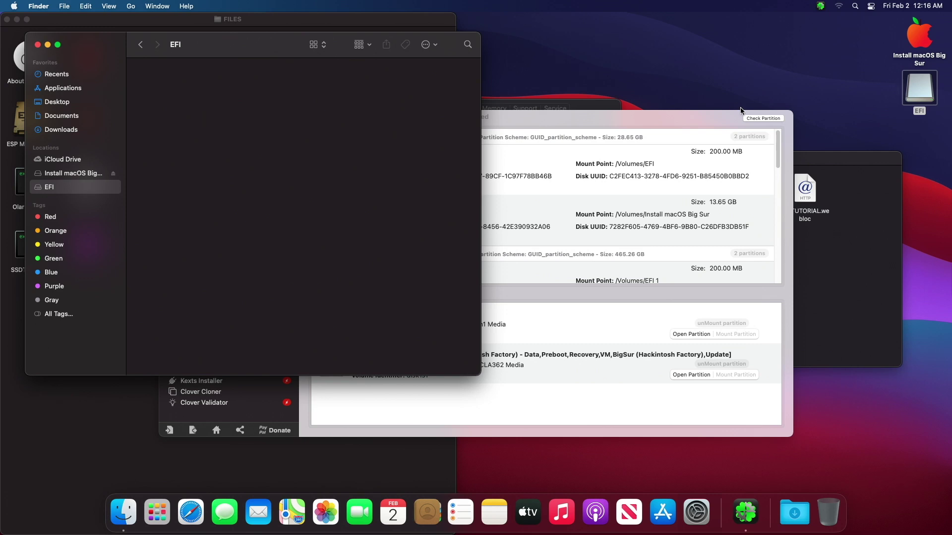
double_click(917, 95)
left_click_drag(268, 67, 558, 101)
left_click_drag(457, 127, 241, 144)
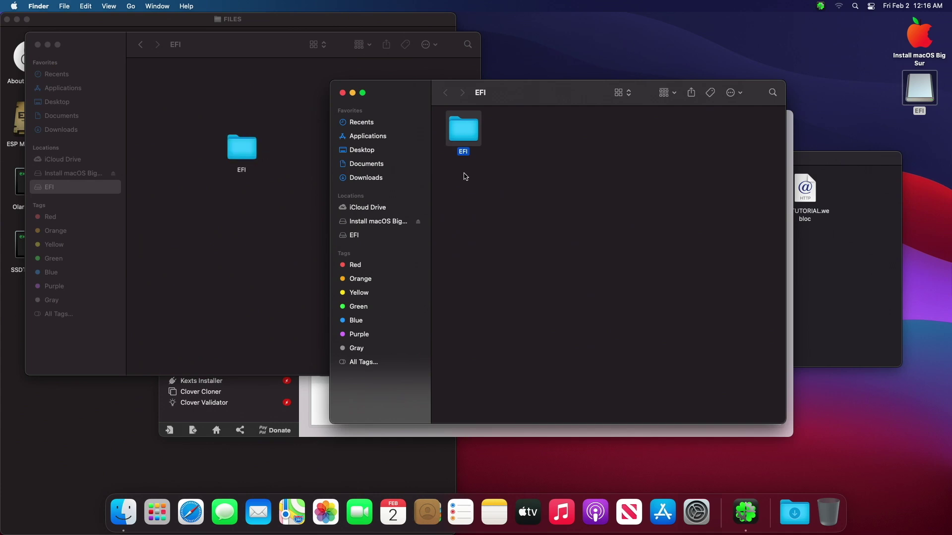
Close both EFI windows, the FILES and Install macOS Big Sur folder windows, Clover Configurator's window and the system overview window
left_click(343, 94)
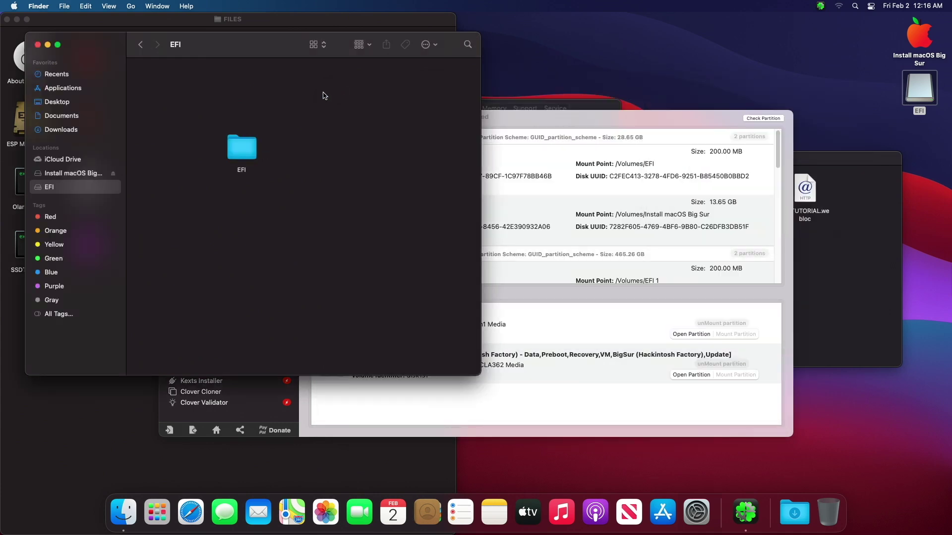
left_click(38, 45)
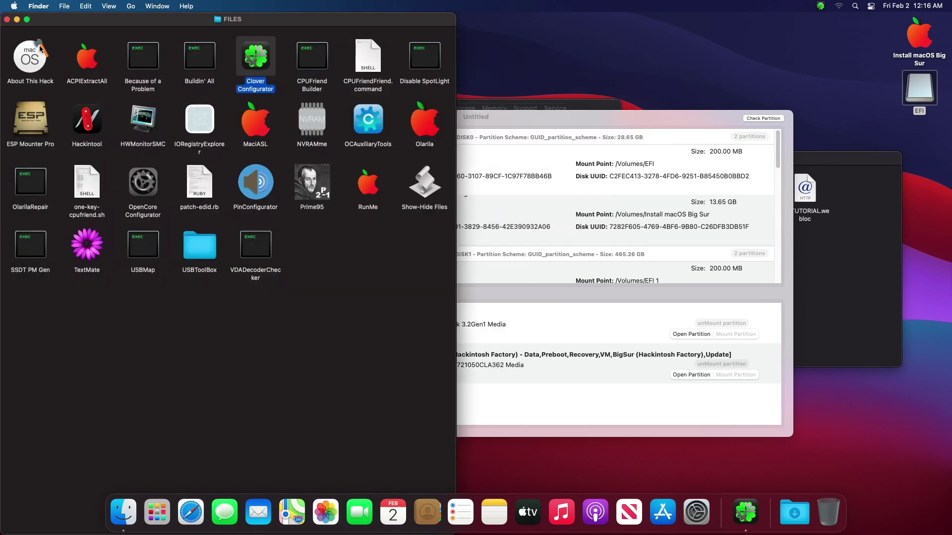
left_click(7, 19)
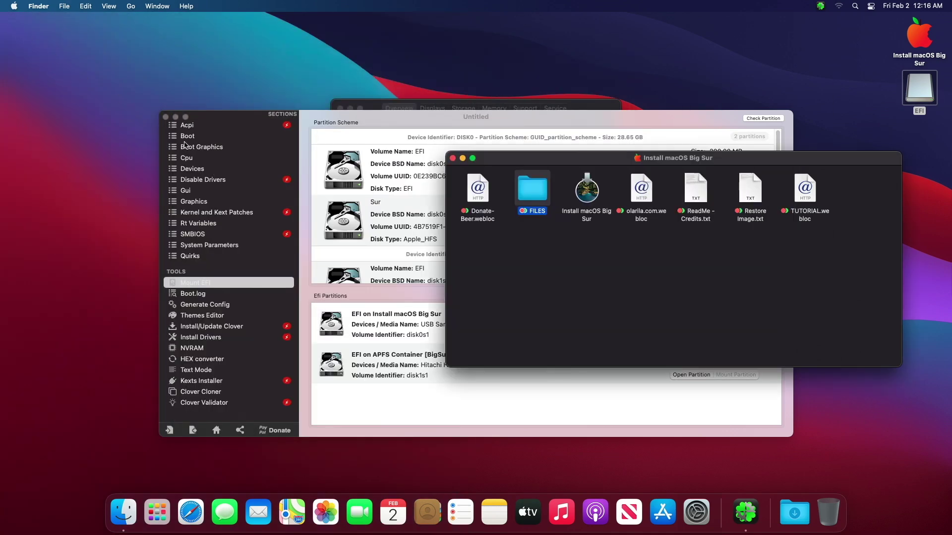
left_click(165, 117)
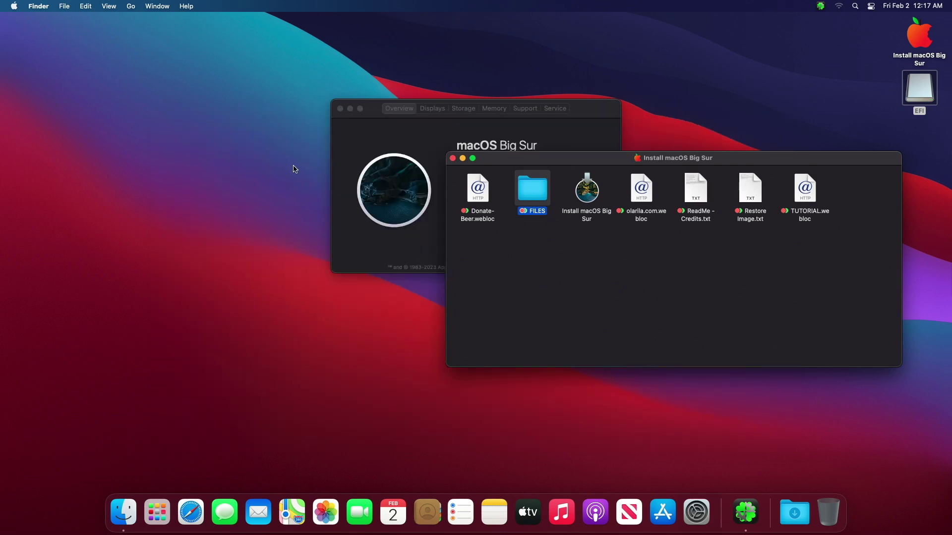
left_click(453, 158)
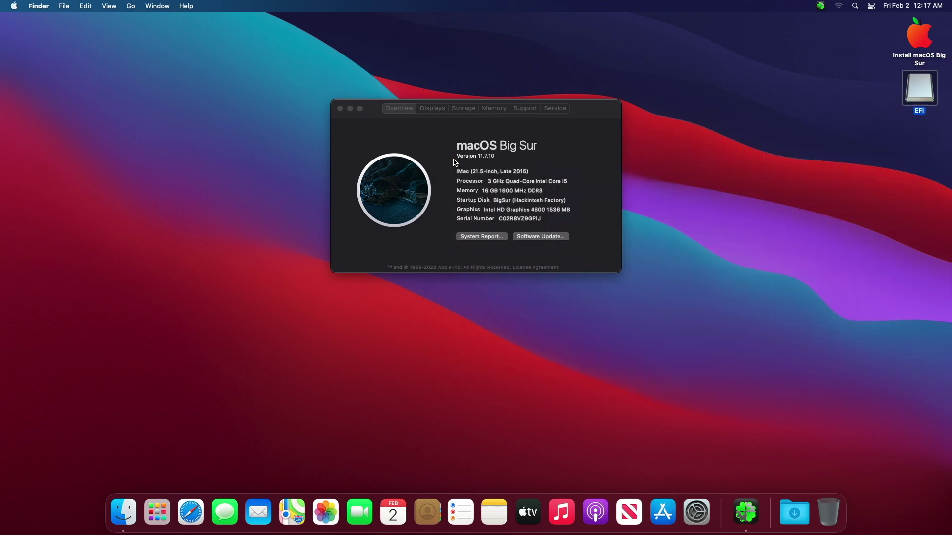
left_click(453, 162)
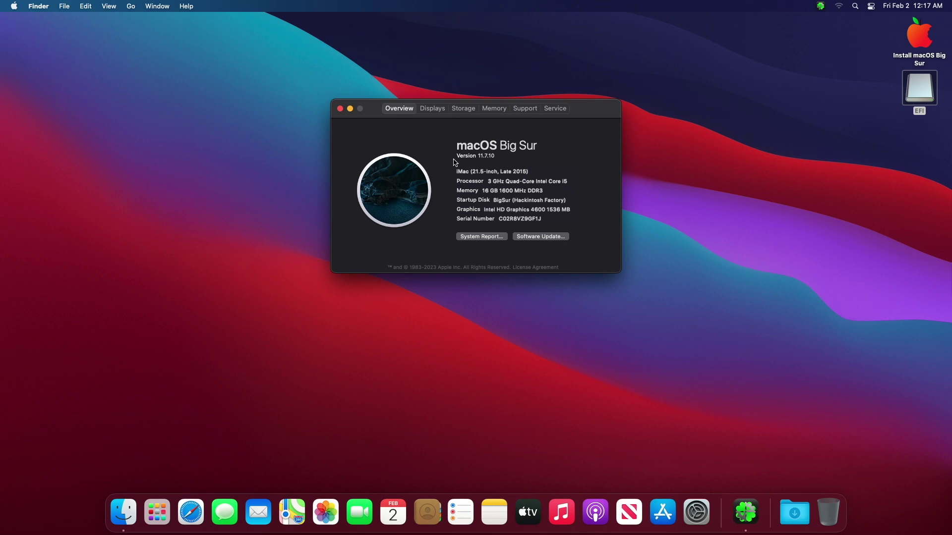
left_click(340, 109)
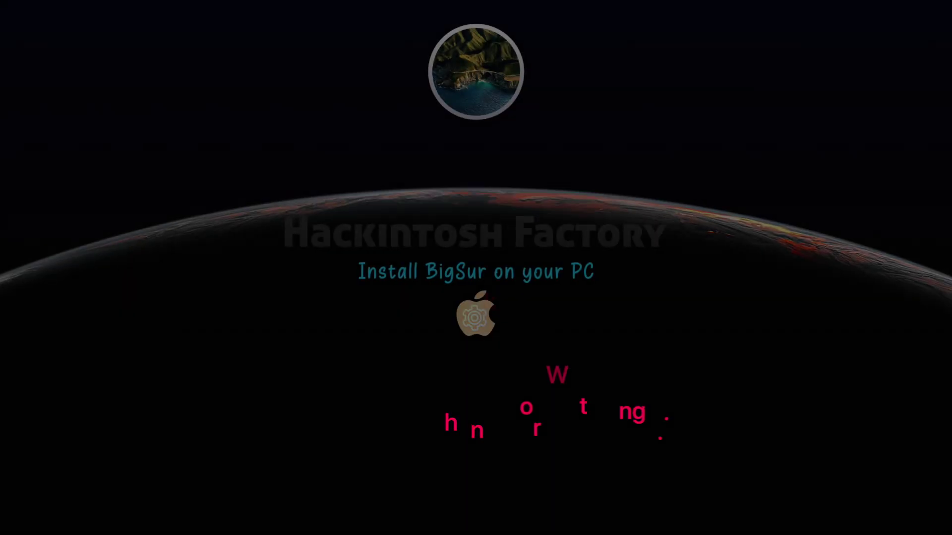